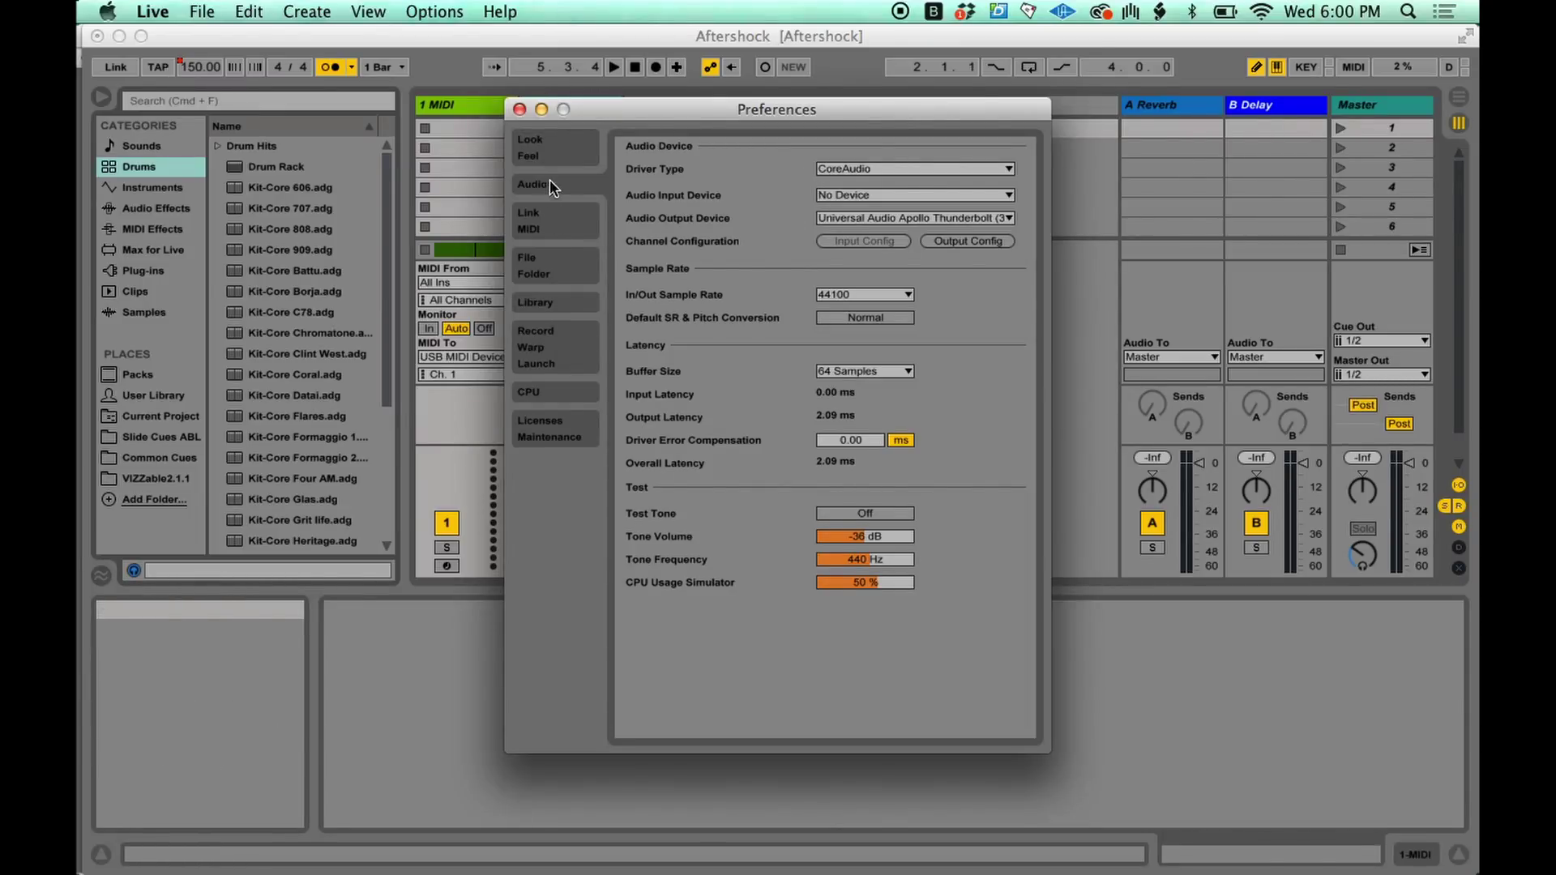
- Review the USB MIDI Device port switches in the Link/MIDI preferences and close the preferences
left_click(559, 219)
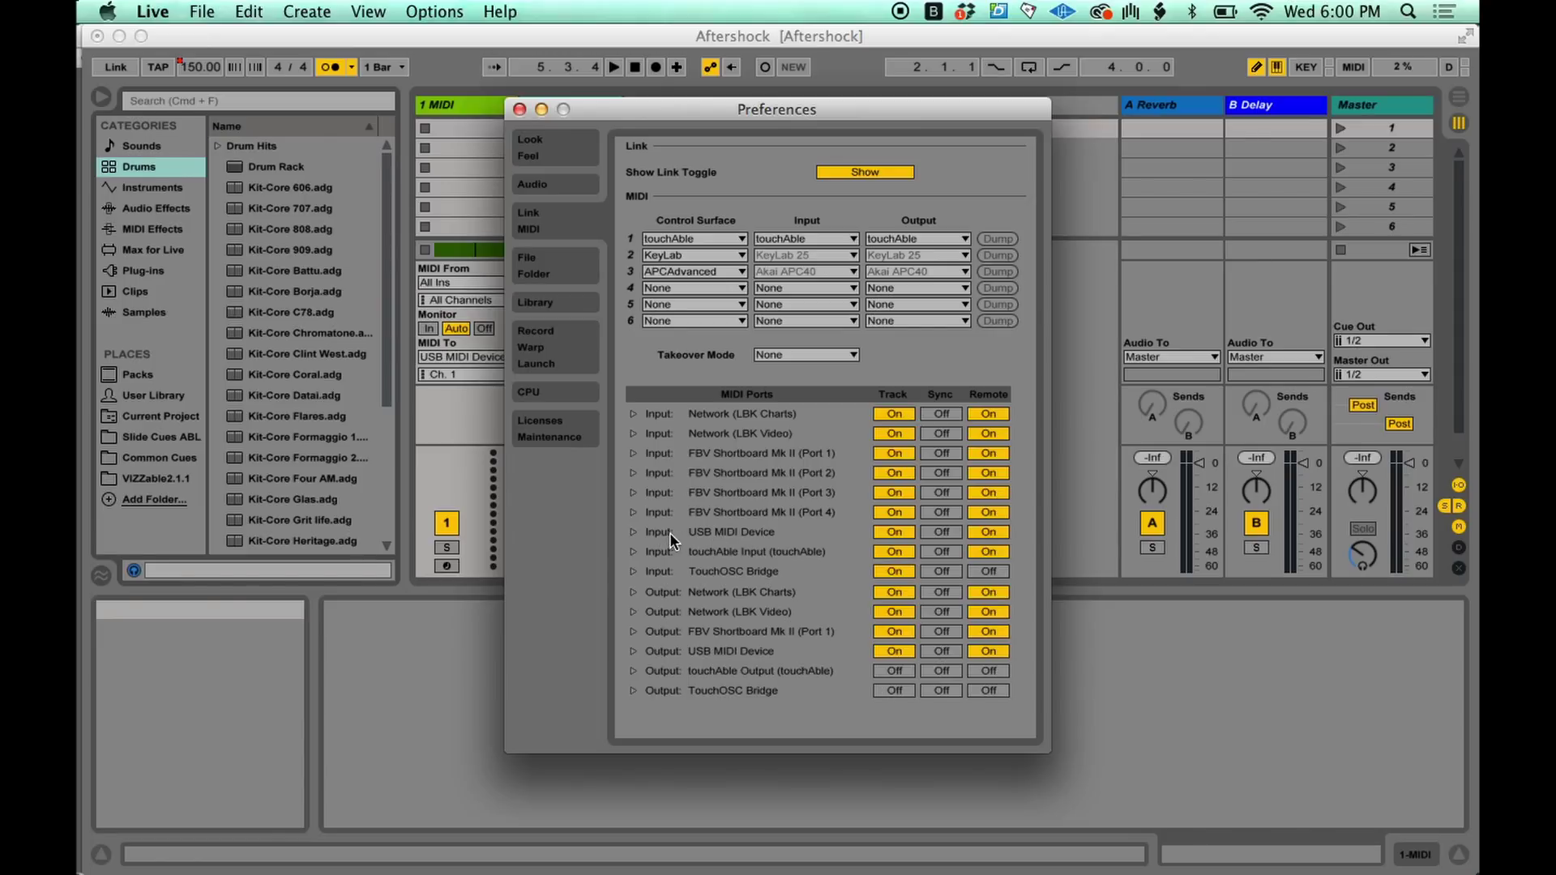
left_click(892, 533)
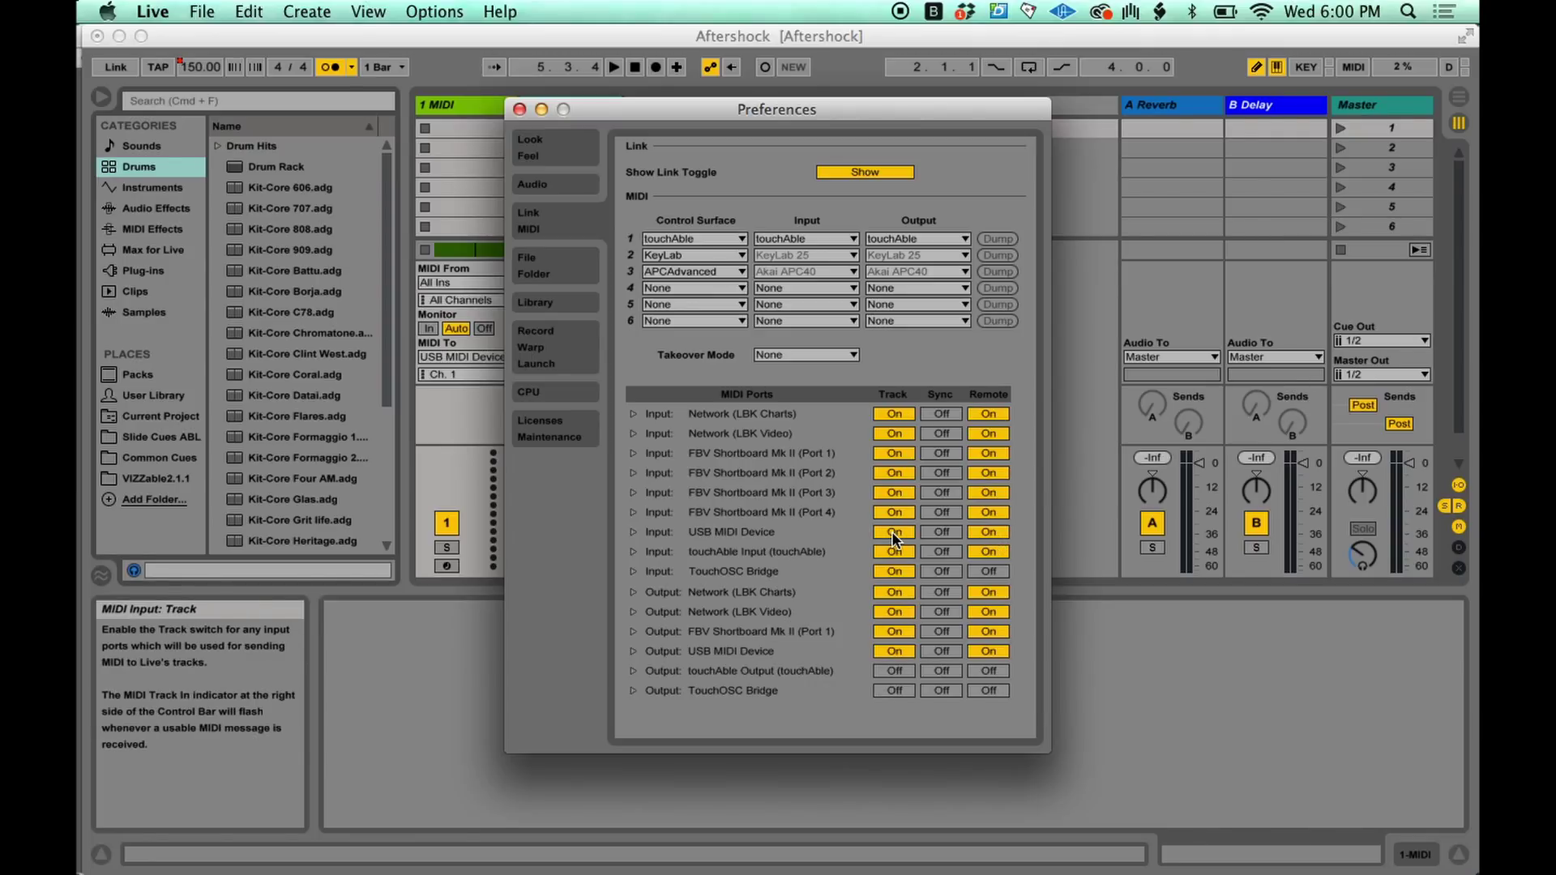
left_click(520, 108)
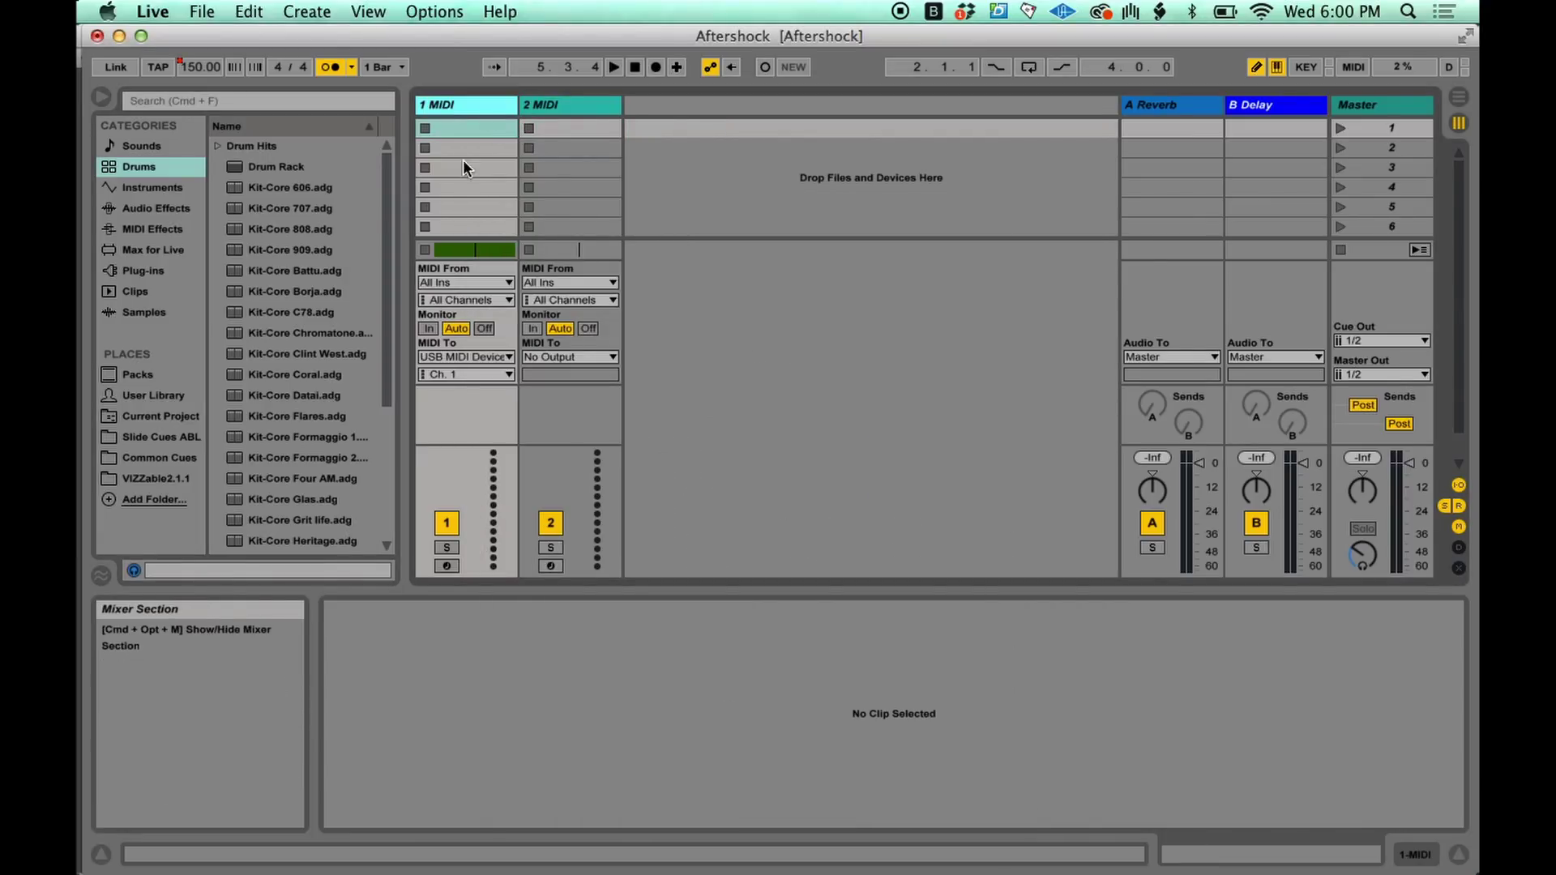
- Route the MIDI output of the 1 MIDI track to USB MIDI Device
left_click(464, 357)
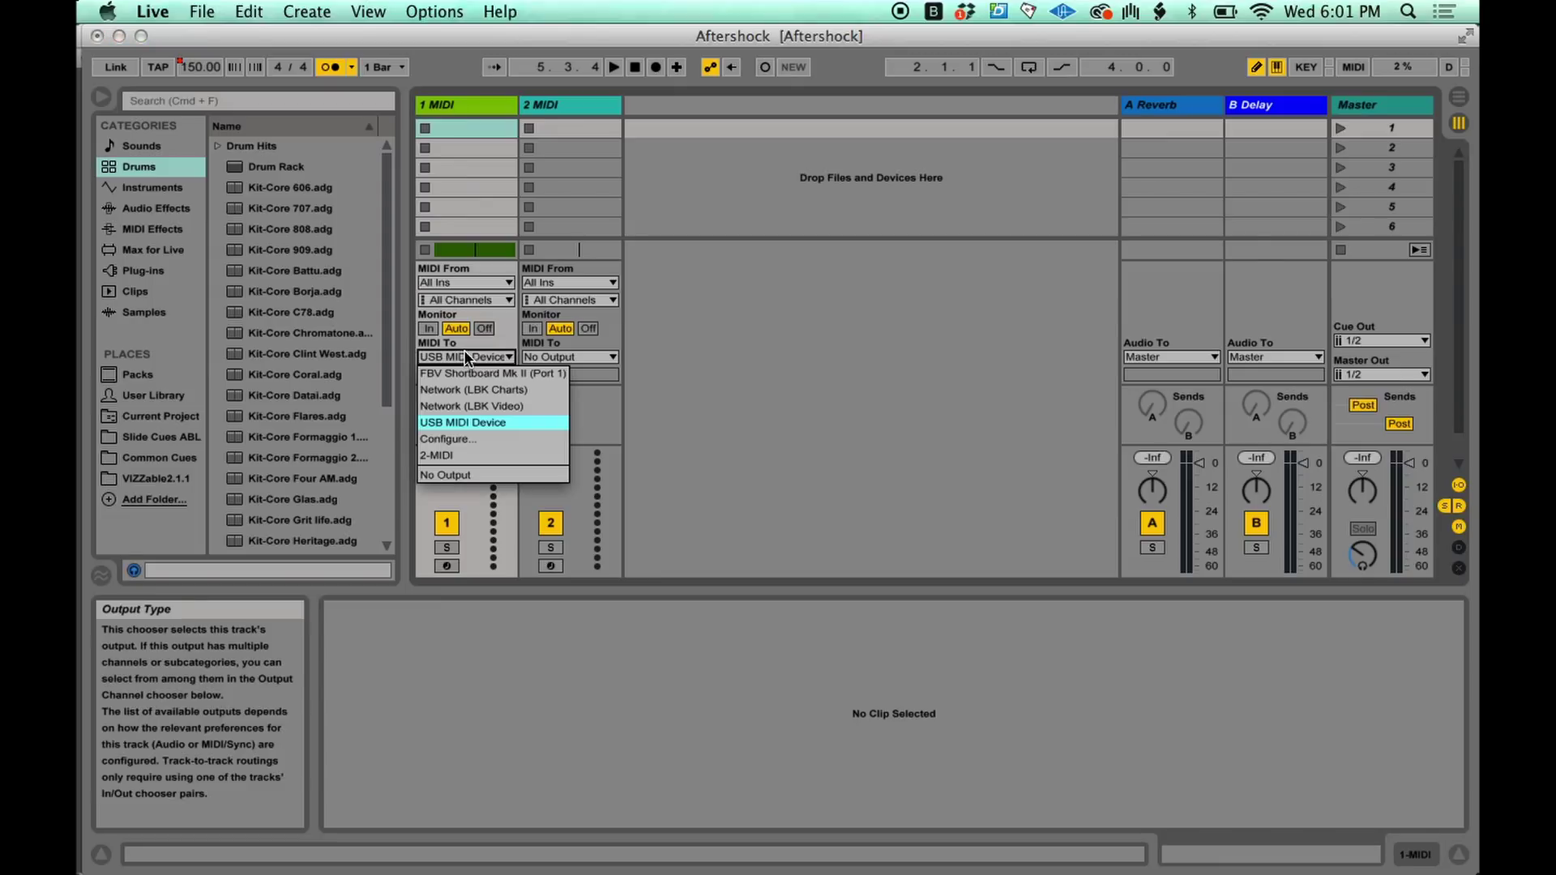
left_click(465, 422)
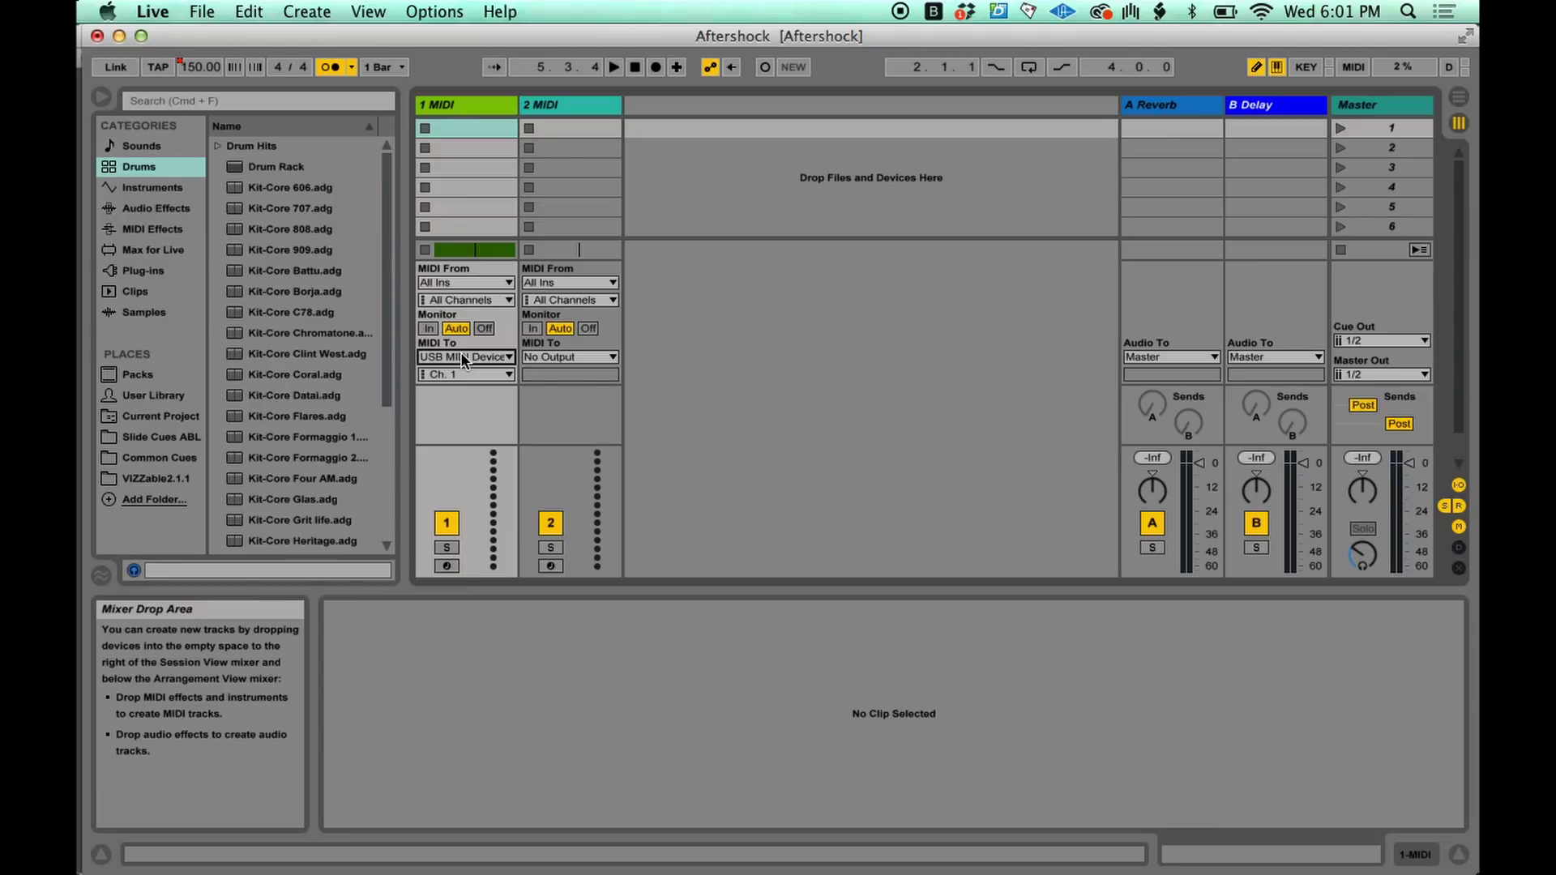
- Switch to Neuro Desktop and look through the Aftershock Bass Distortion controls, from the channel knobs down to External Control
key("super+Tab")
key("super+Tab")
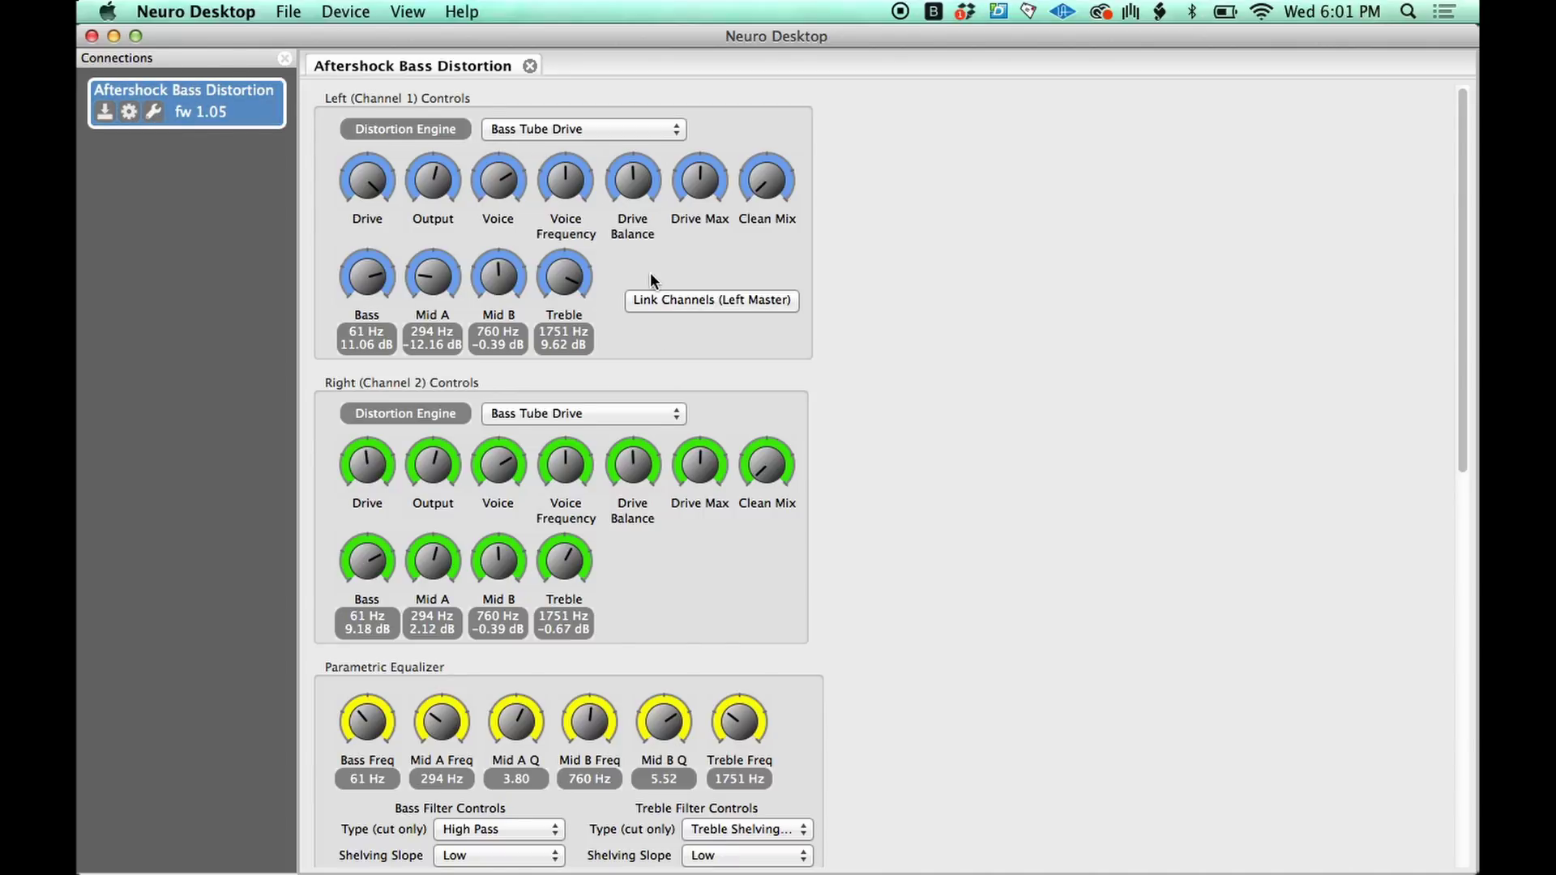
scroll(940, 288, "down", 10)
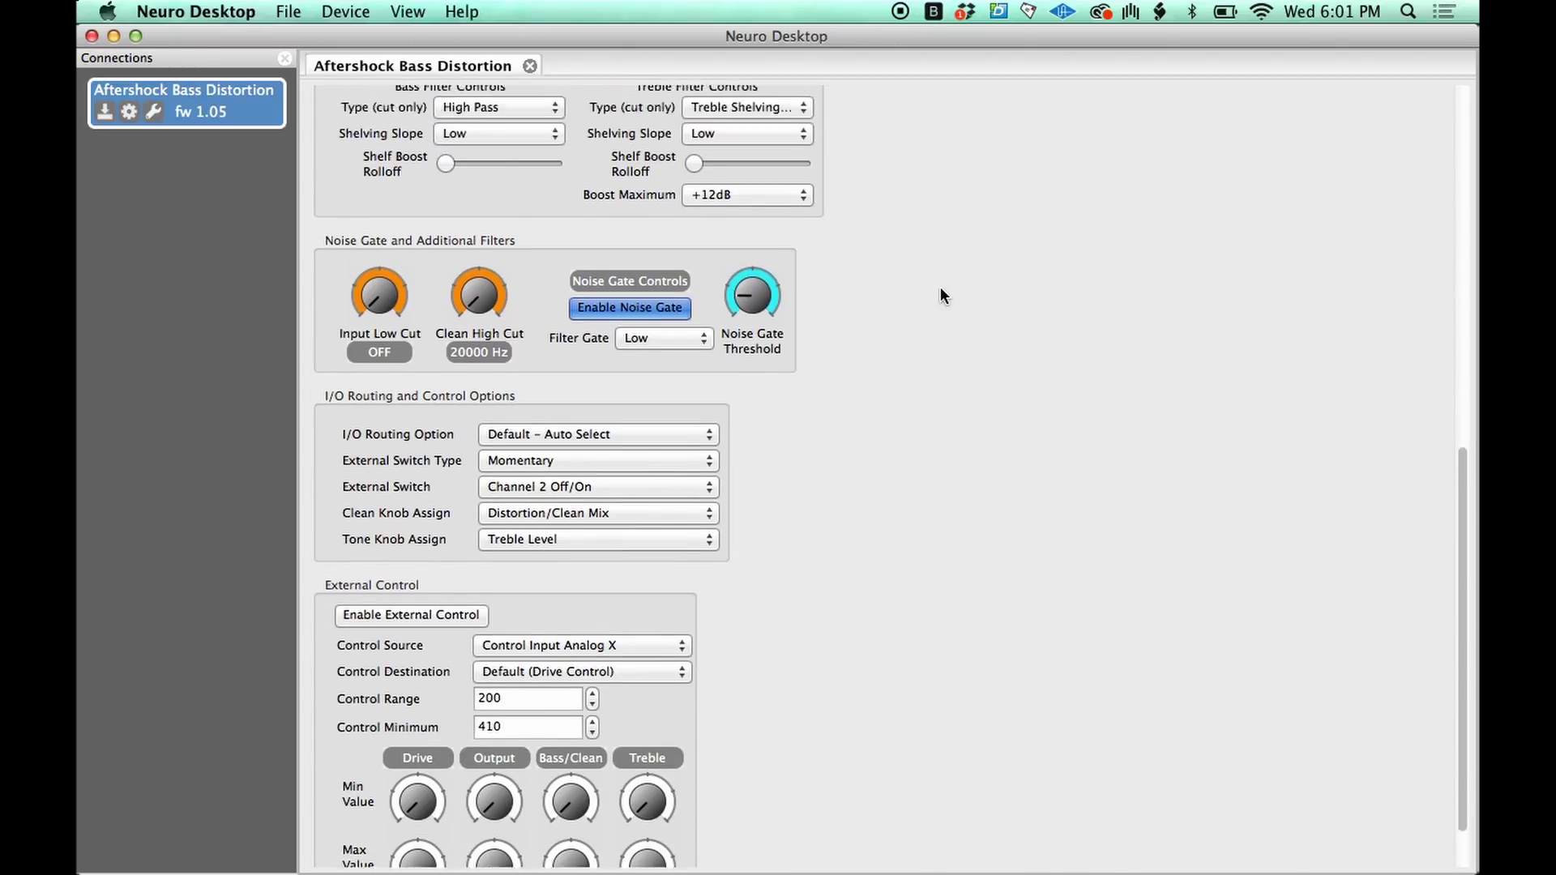
scroll(940, 288, "up", 10)
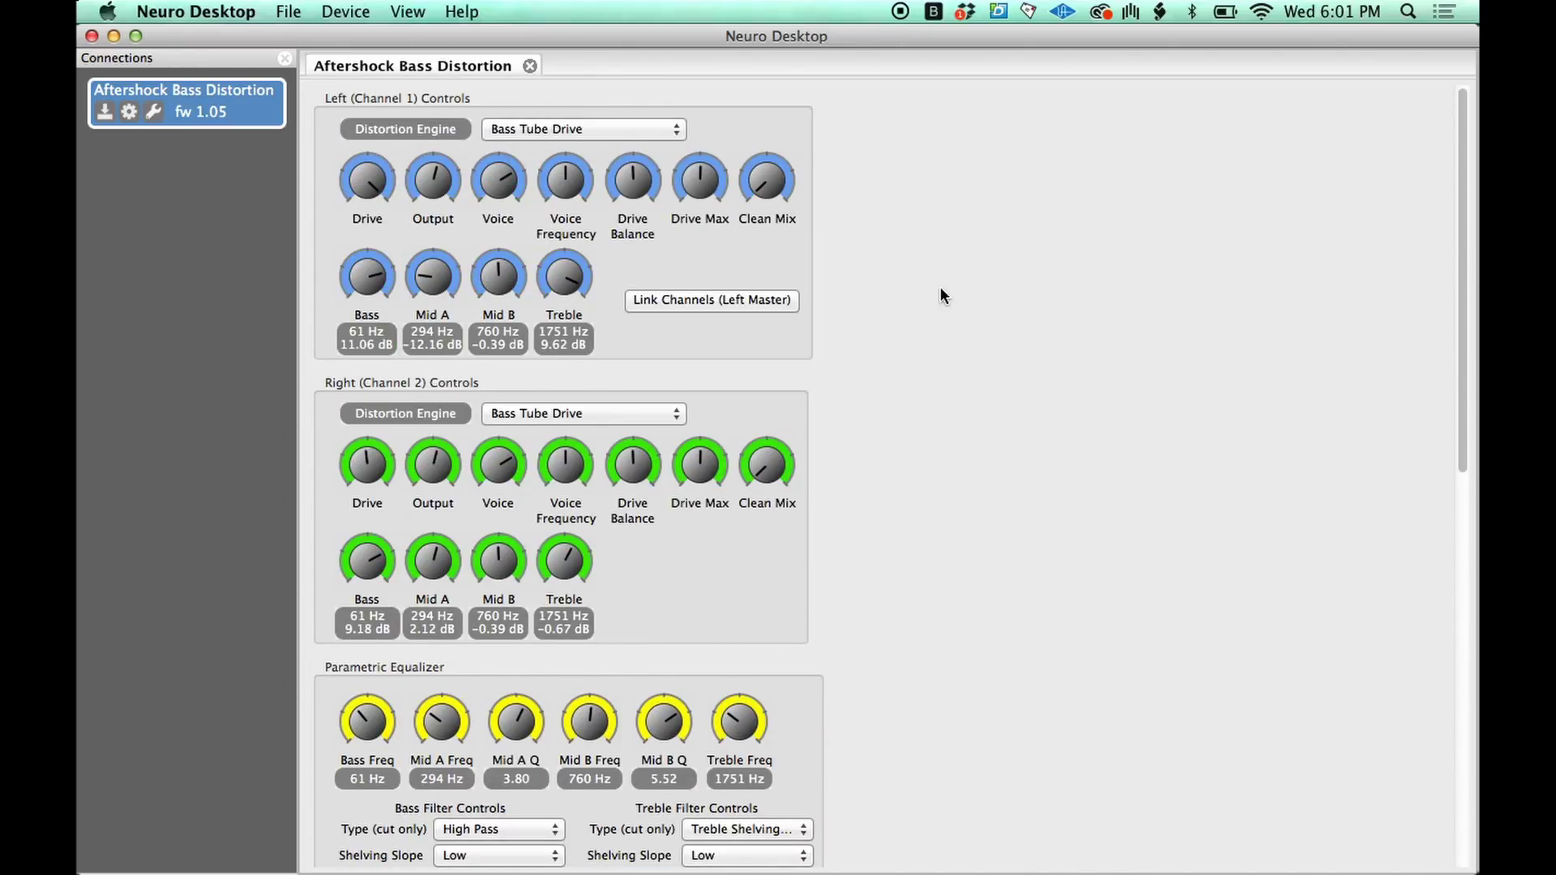
scroll(940, 288, "down", 10)
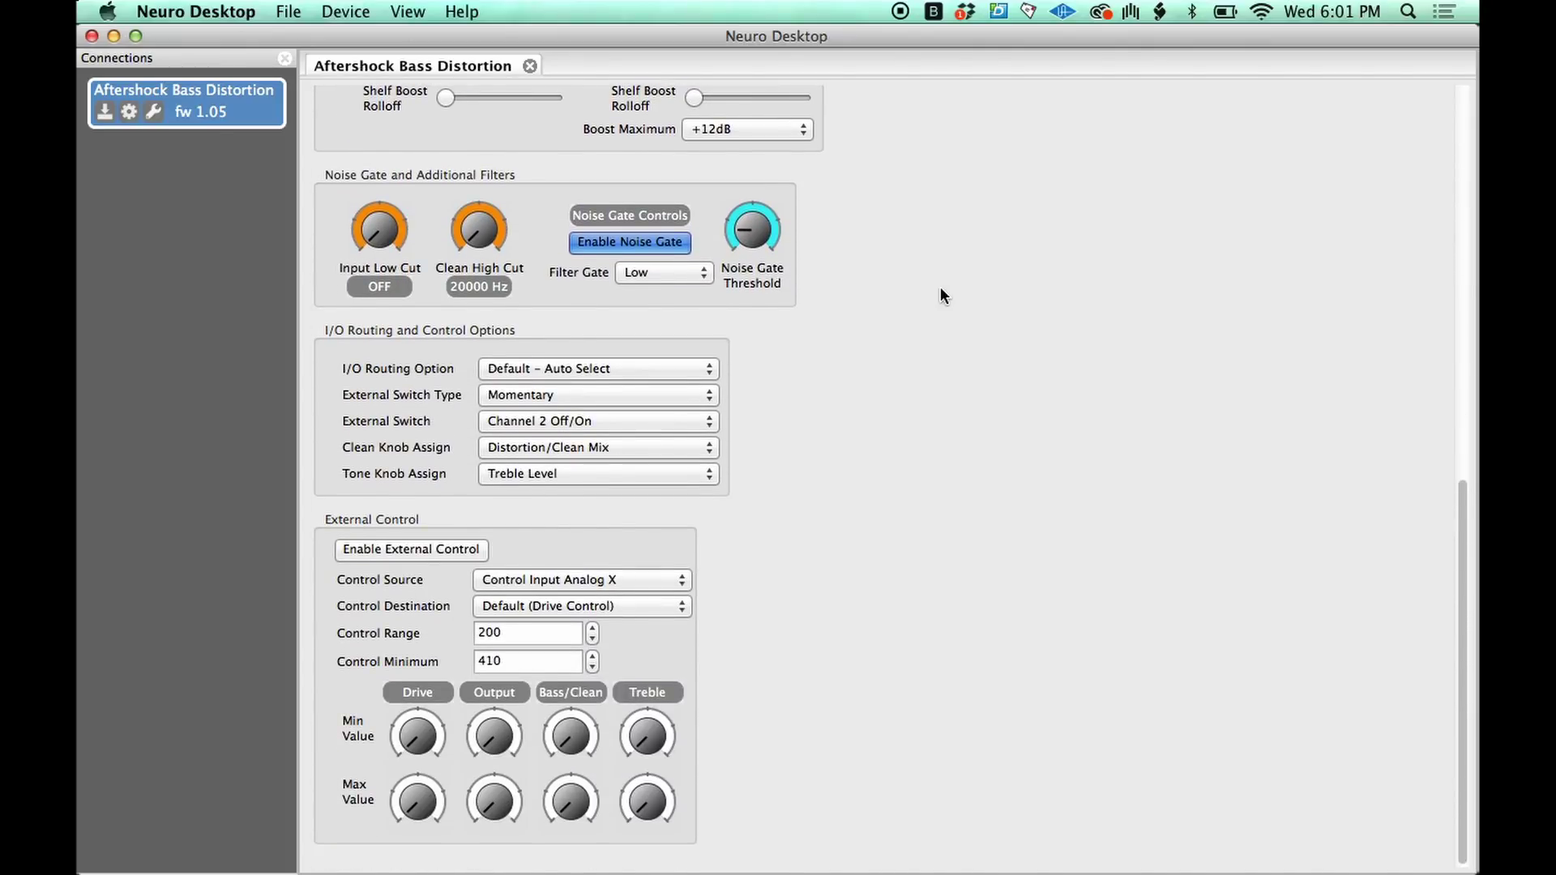
scroll(940, 289, "up", 10)
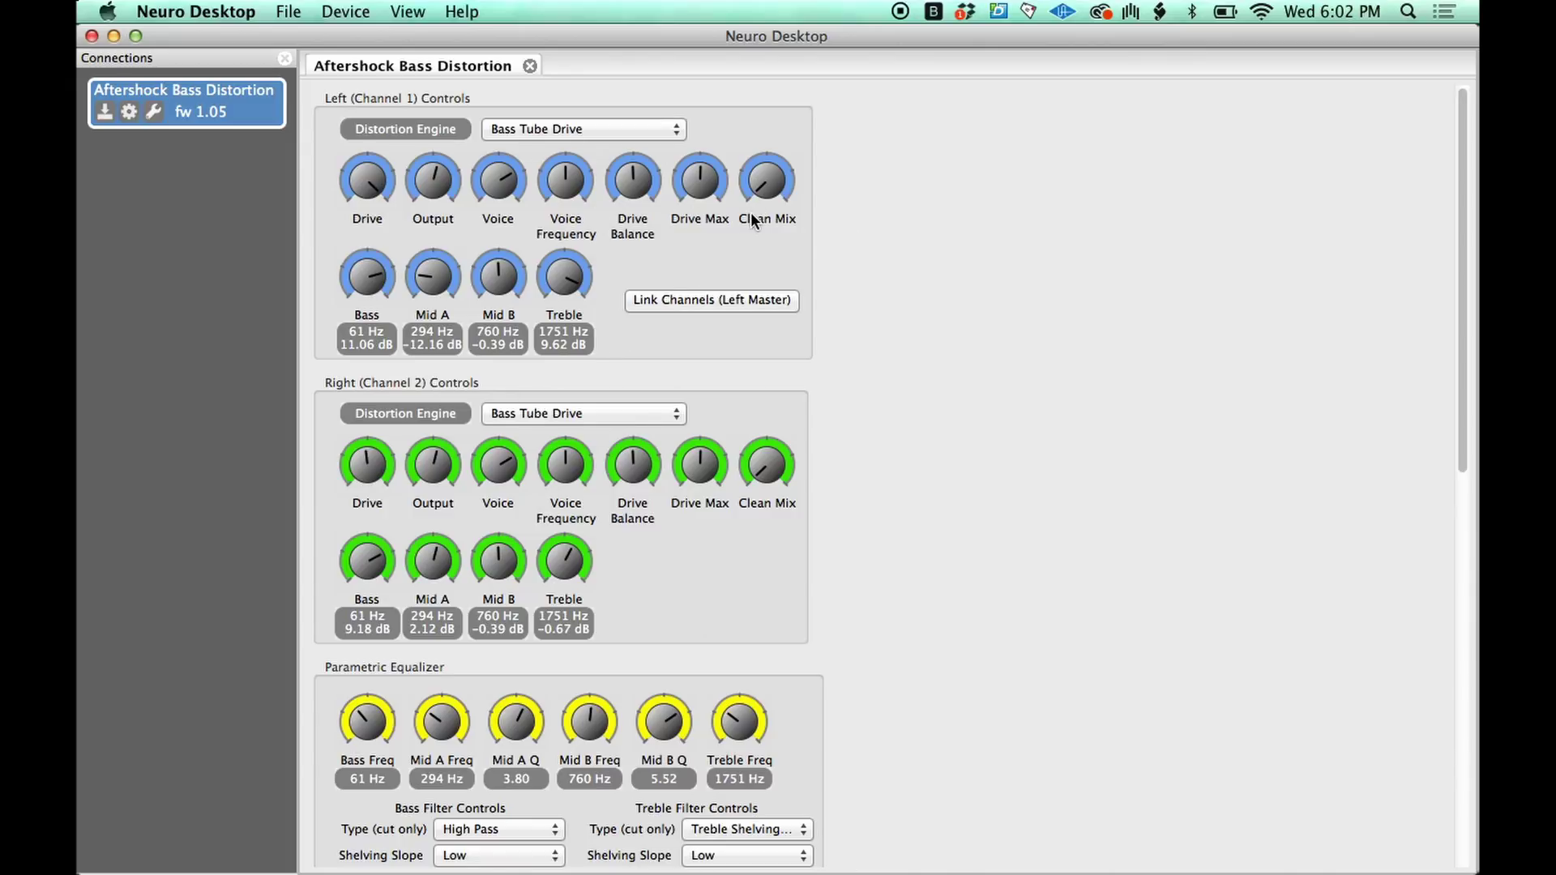
scroll(751, 211, "down", 10)
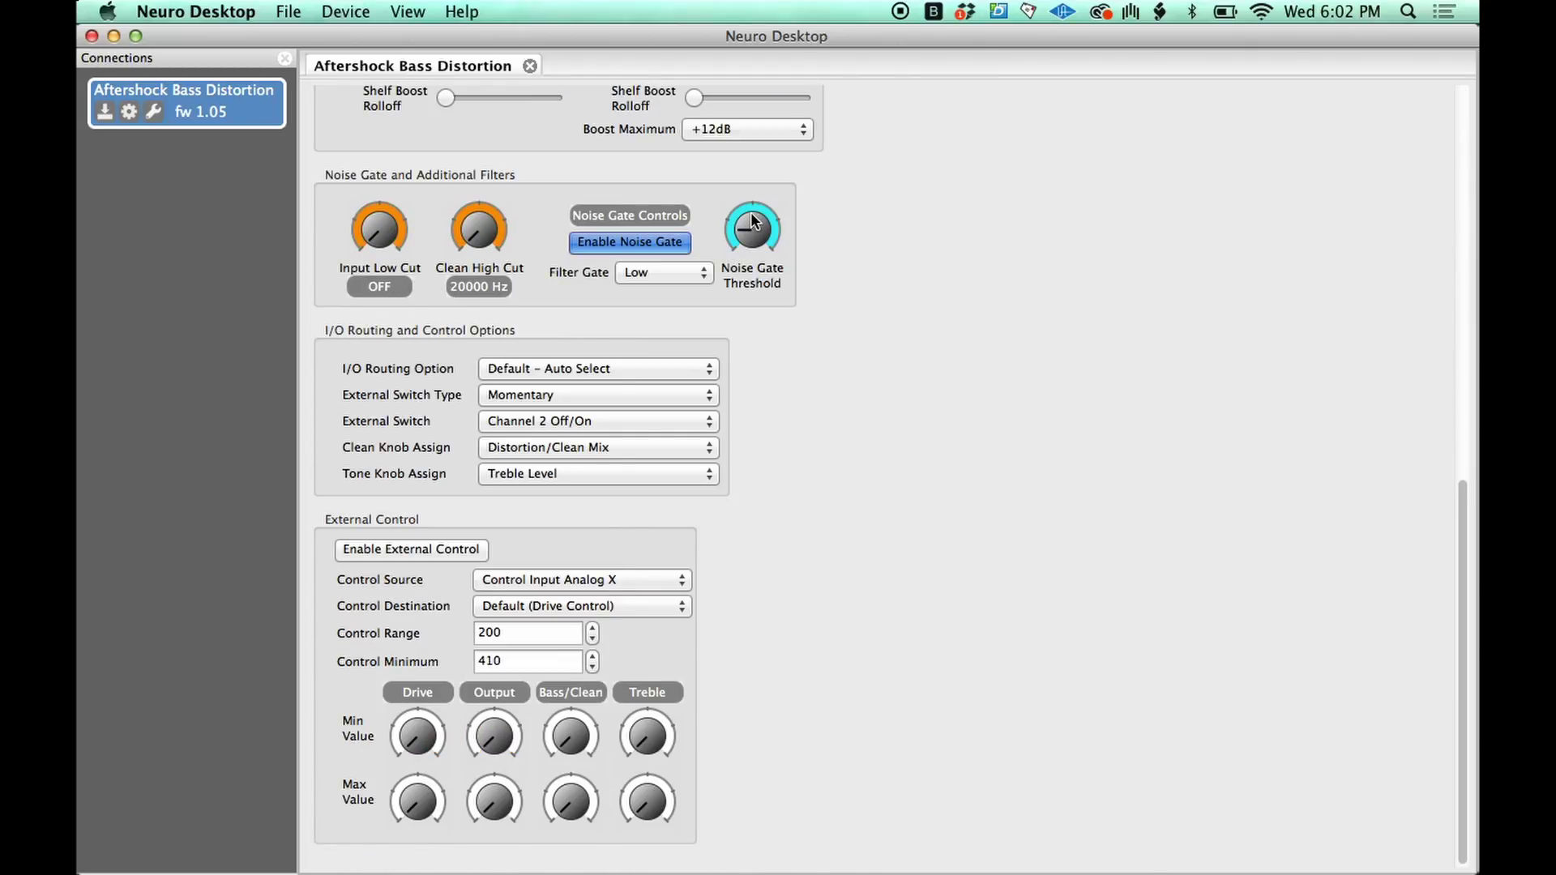
scroll(813, 431, "up", 10)
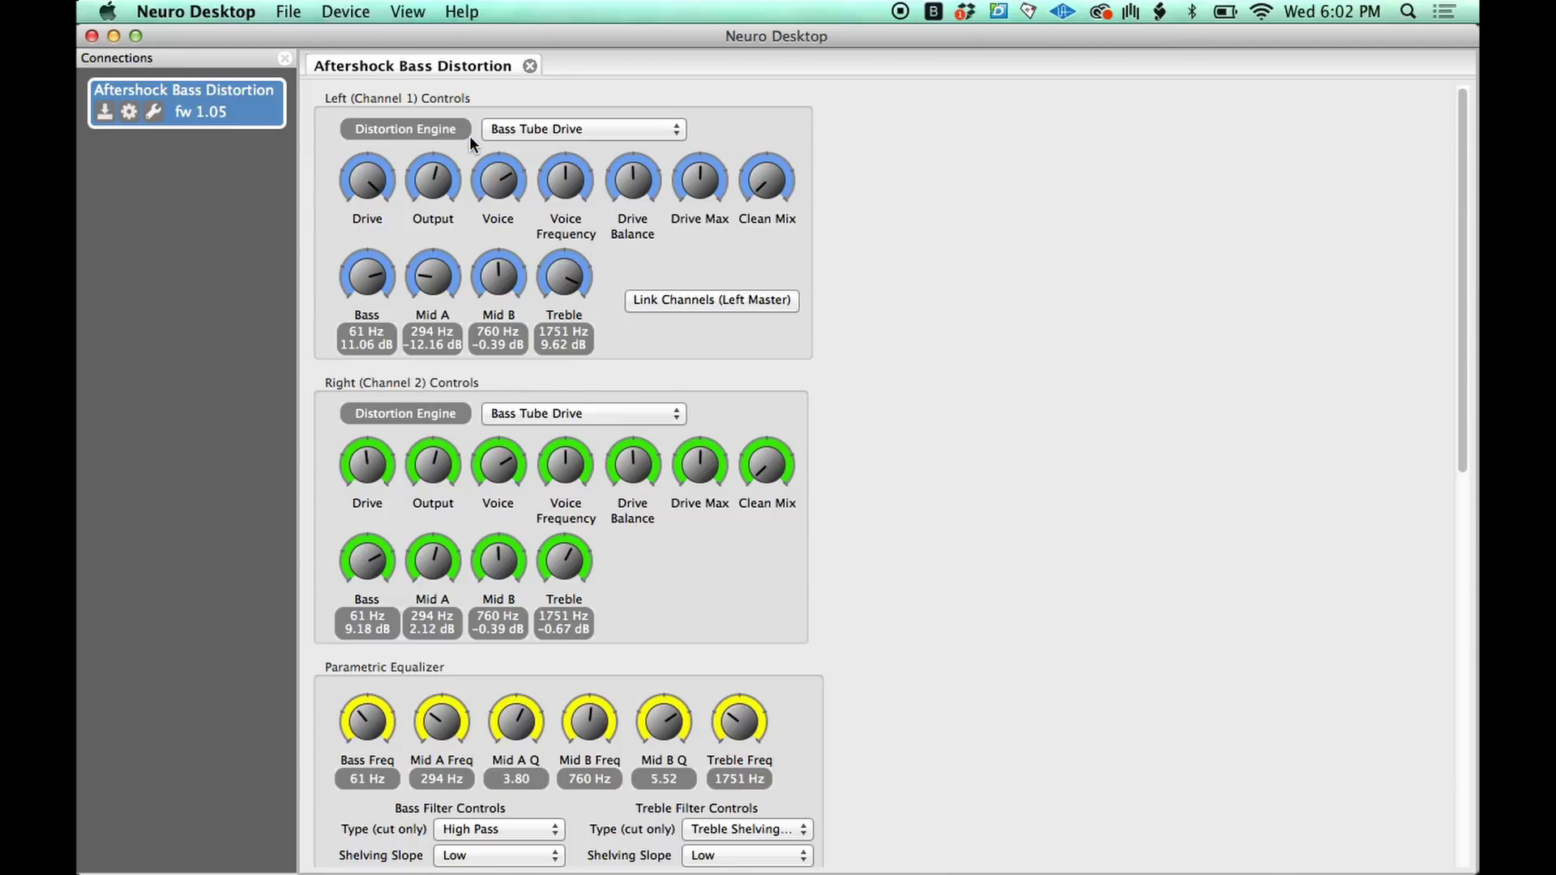
- Open the MIDI map editor for the Aftershock Bass Distortion device
left_click(338, 15)
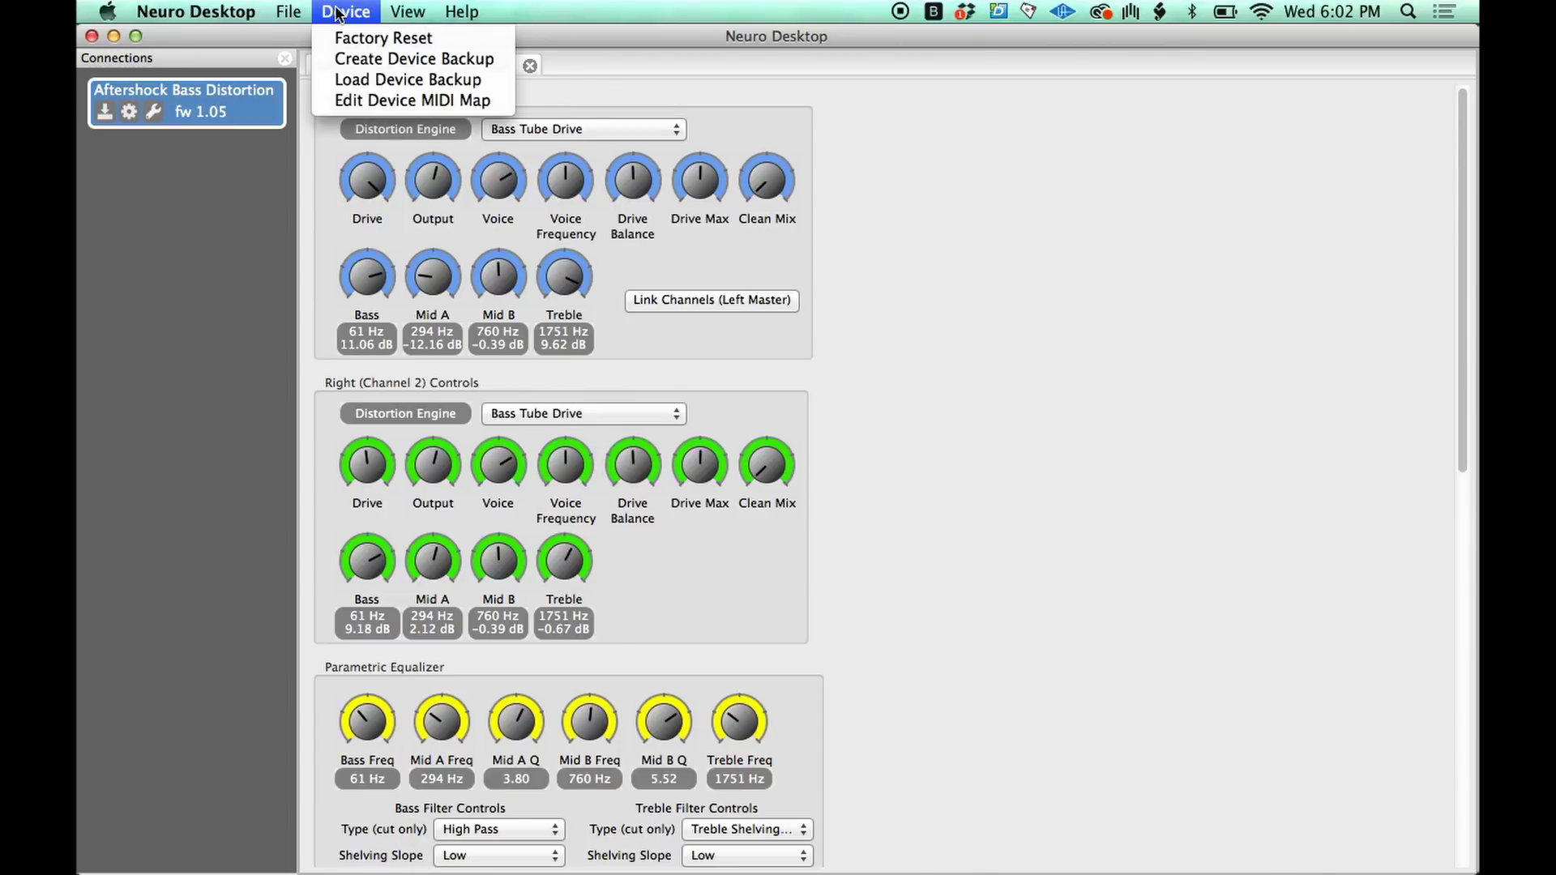
left_click(373, 100)
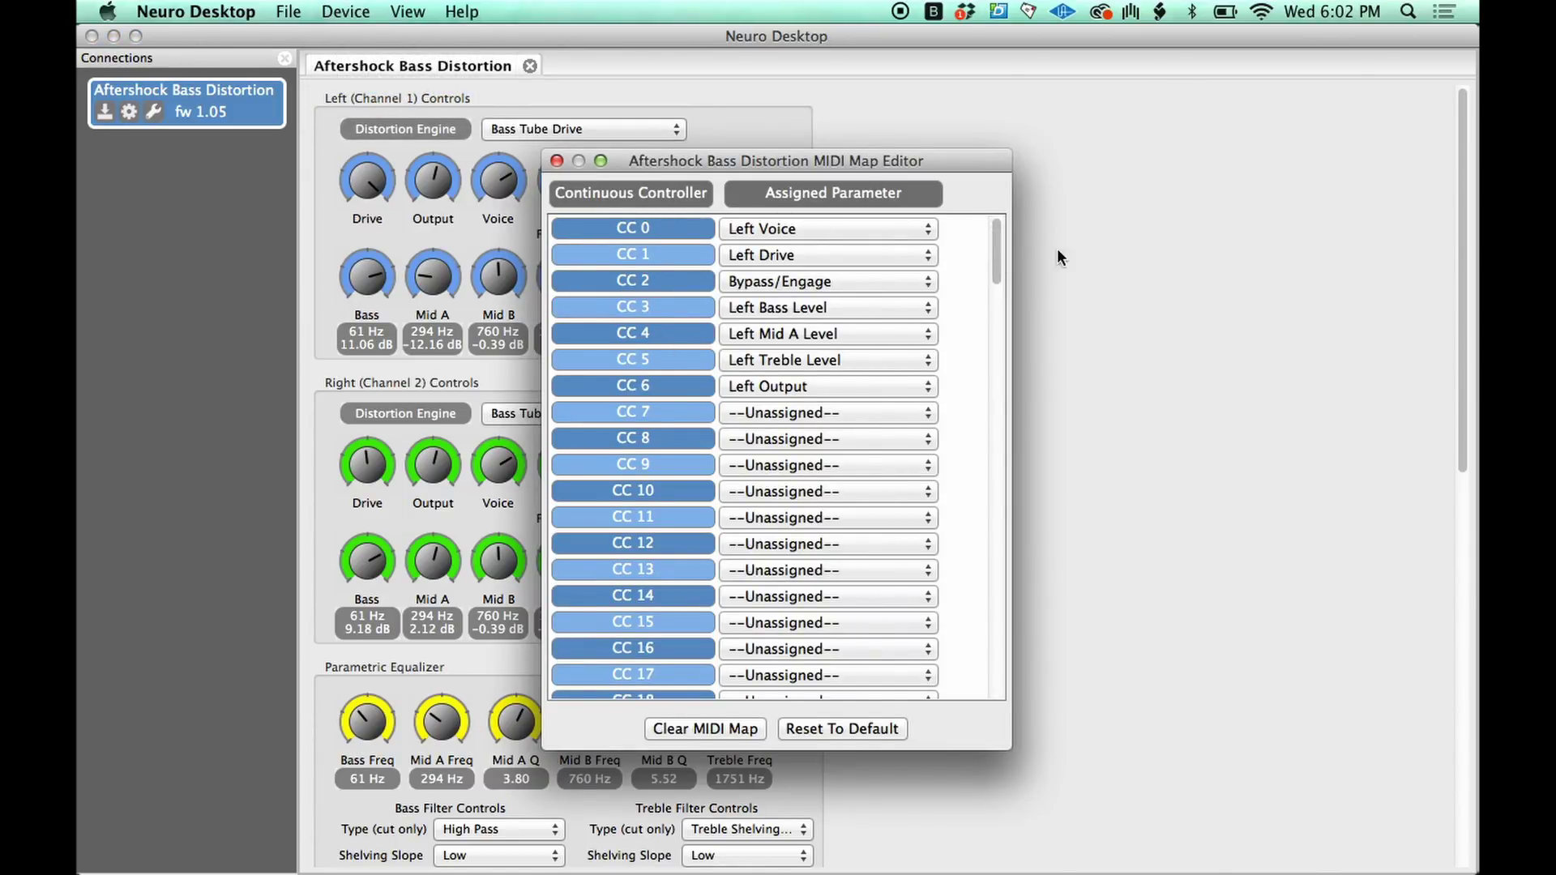
left_click_drag(995, 244, 1008, 164)
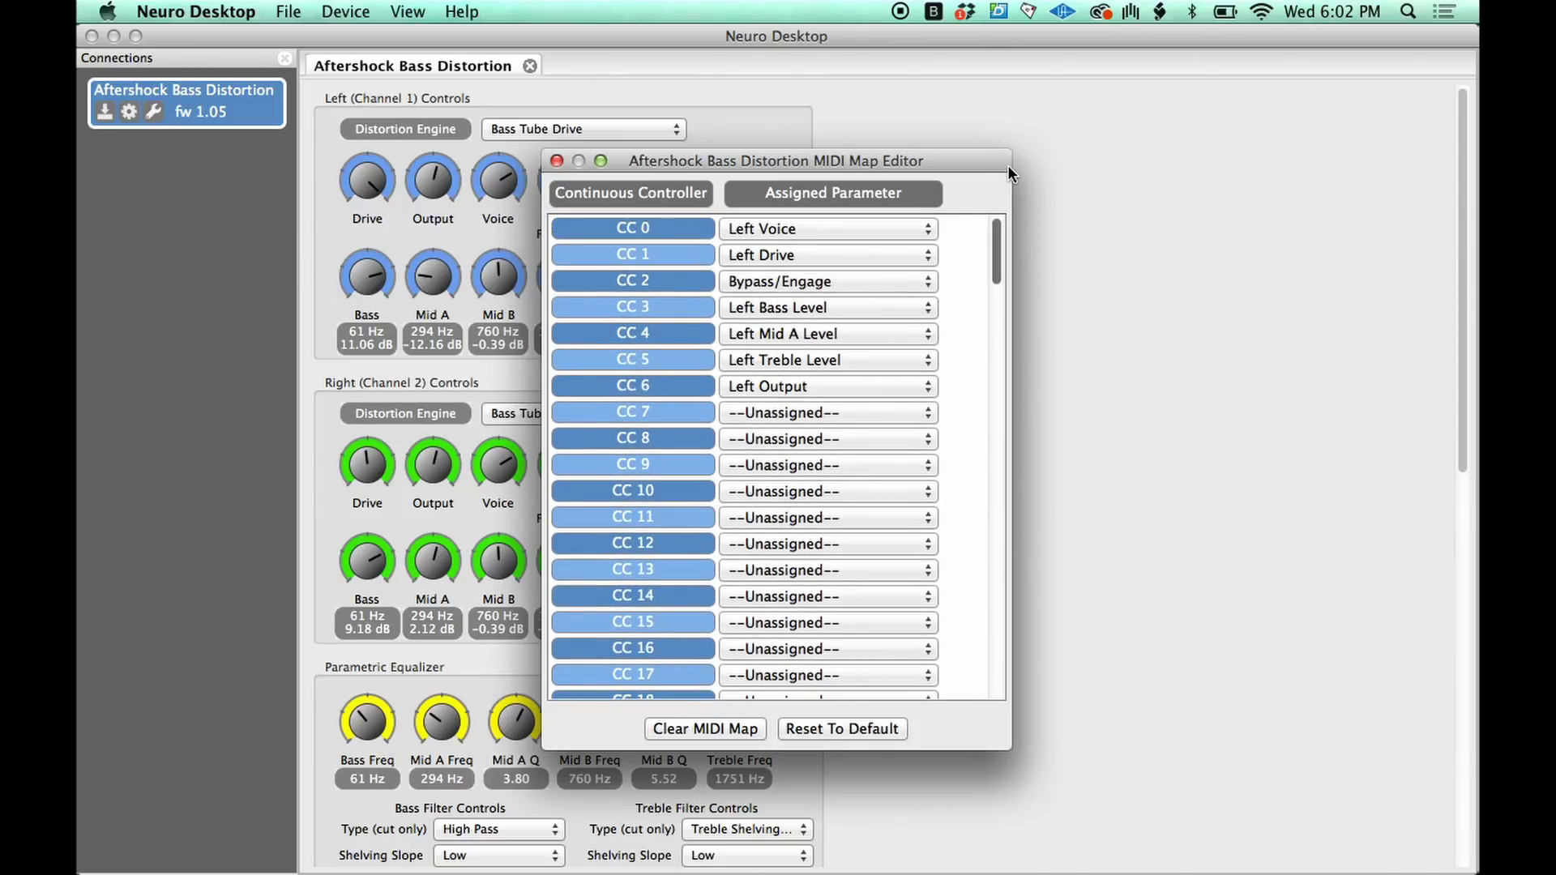
- Examine the parameter assignments for CC 1, CC 2 and CC 3 and the parameters available for the unassigned CC 9
left_click(758, 253)
left_click(759, 254)
left_click(758, 282)
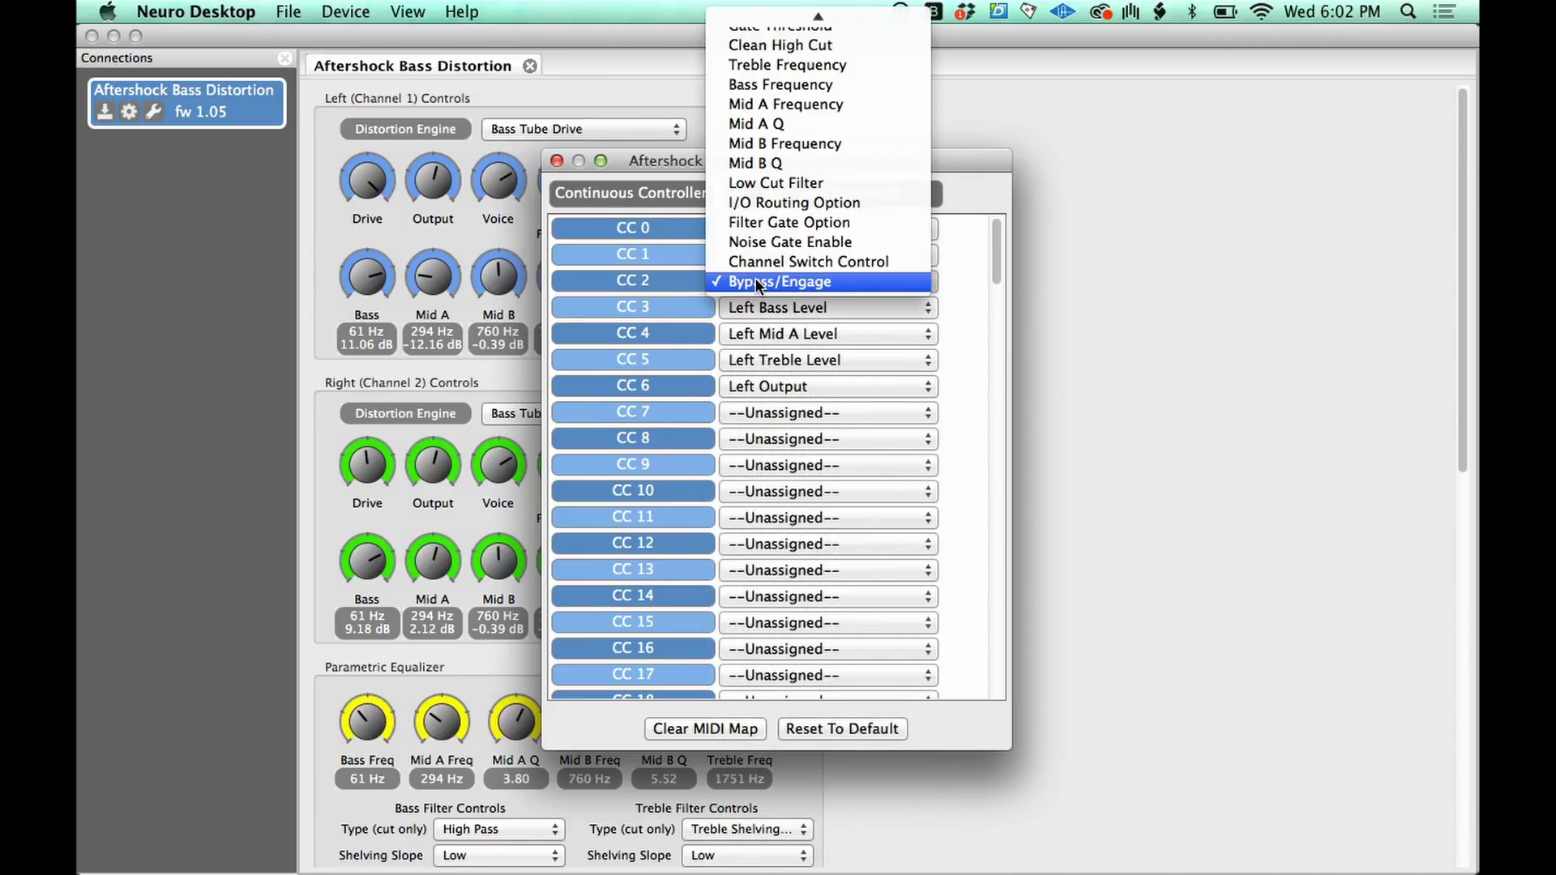
left_click(758, 284)
left_click(760, 308)
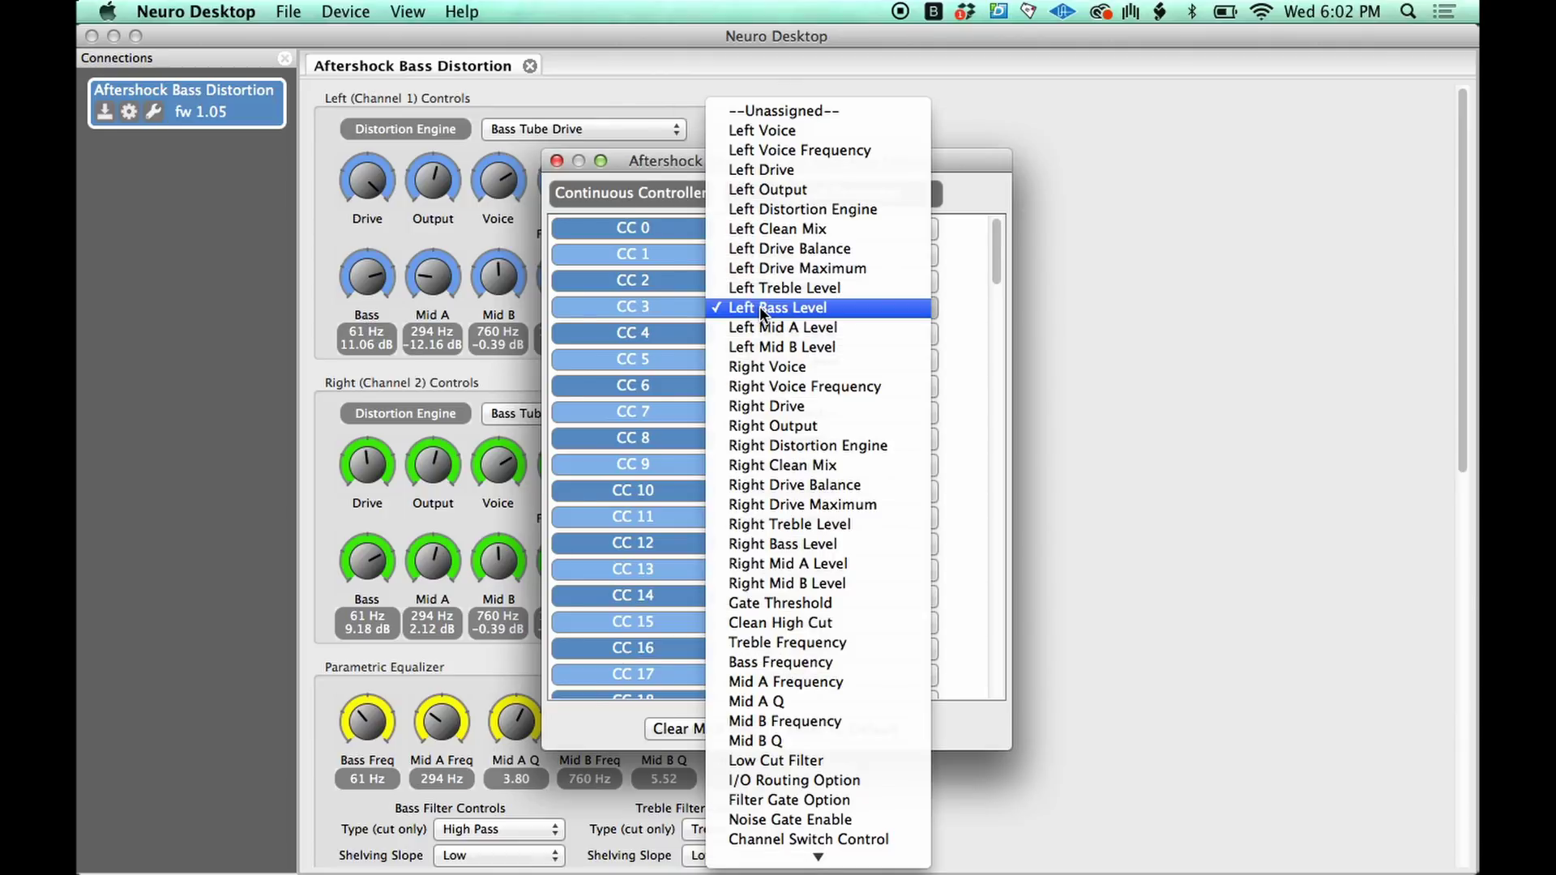
left_click(806, 310)
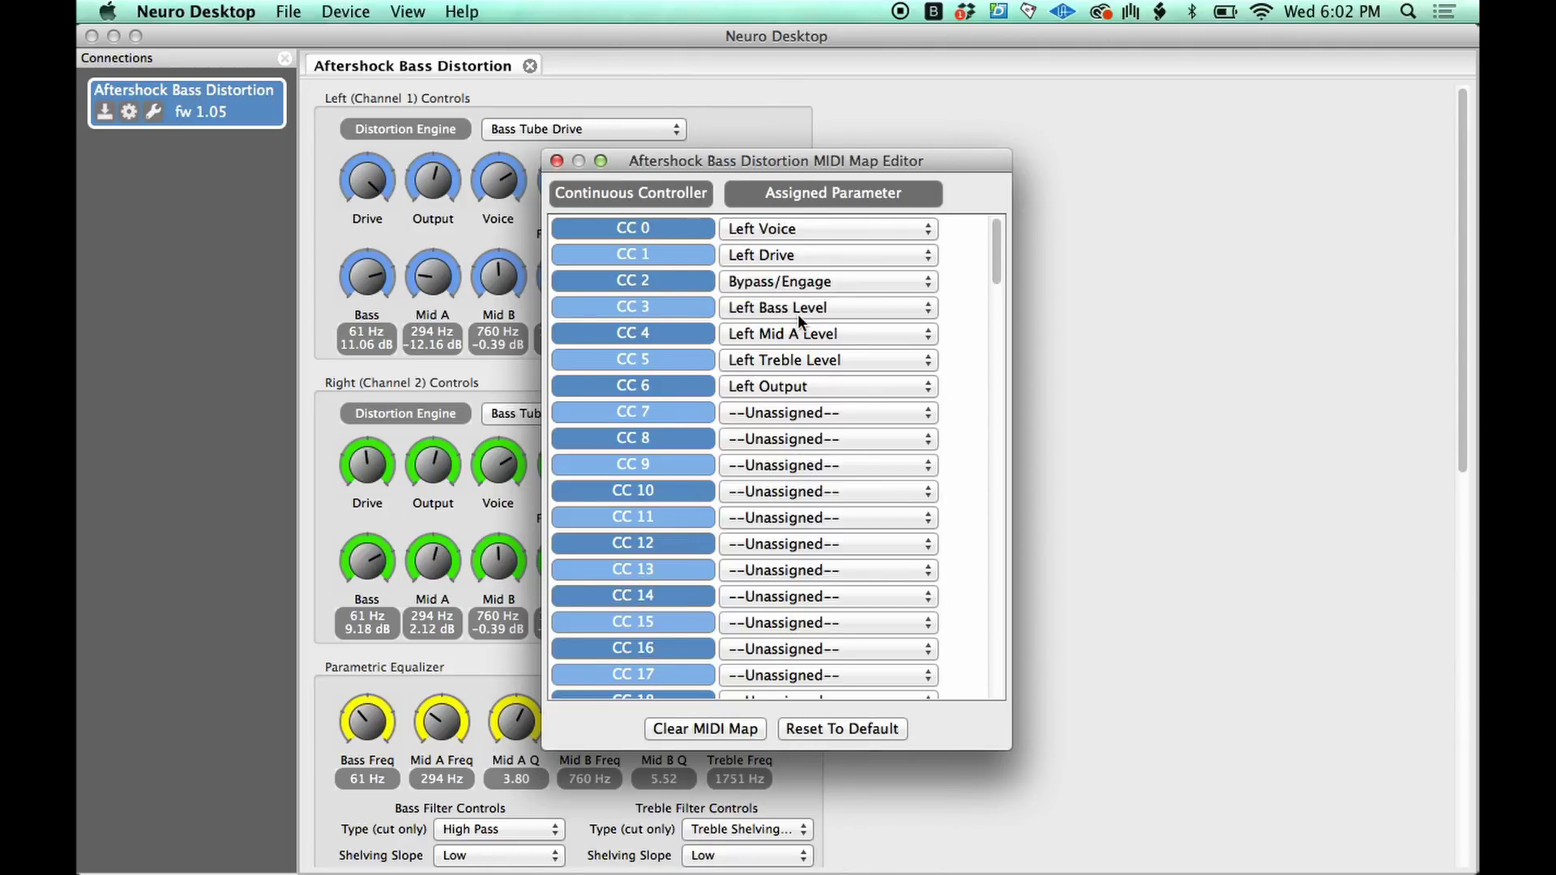
left_click(786, 467)
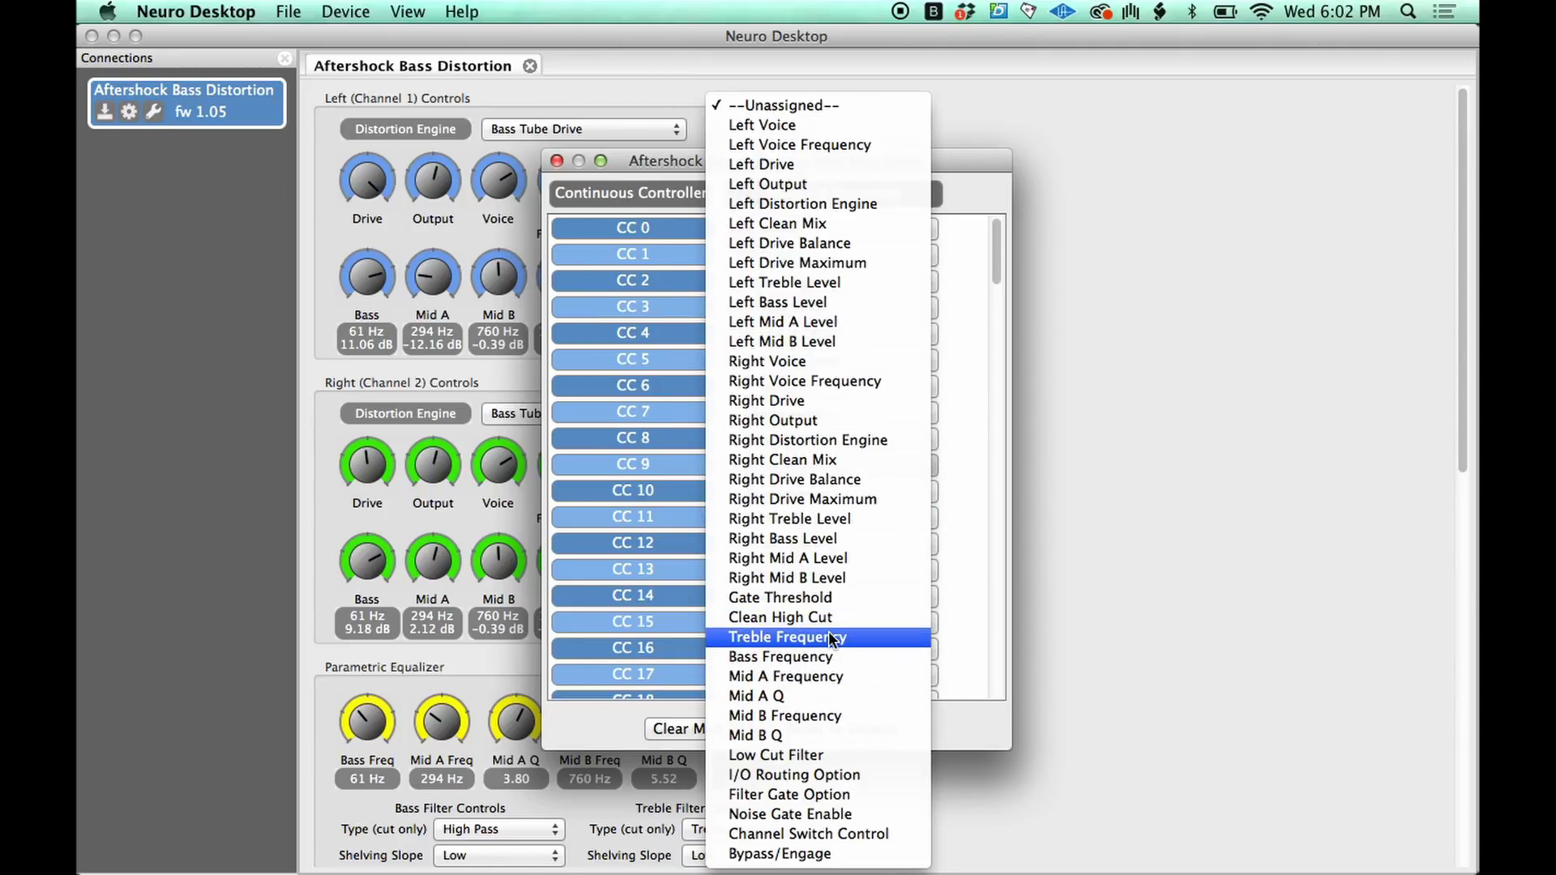
left_click(957, 411)
- Switch to Live, create an empty MIDI clip in the first slot of the 1 MIDI track and enlarge the clip view
key("super+Tab")
key("super+Tab")
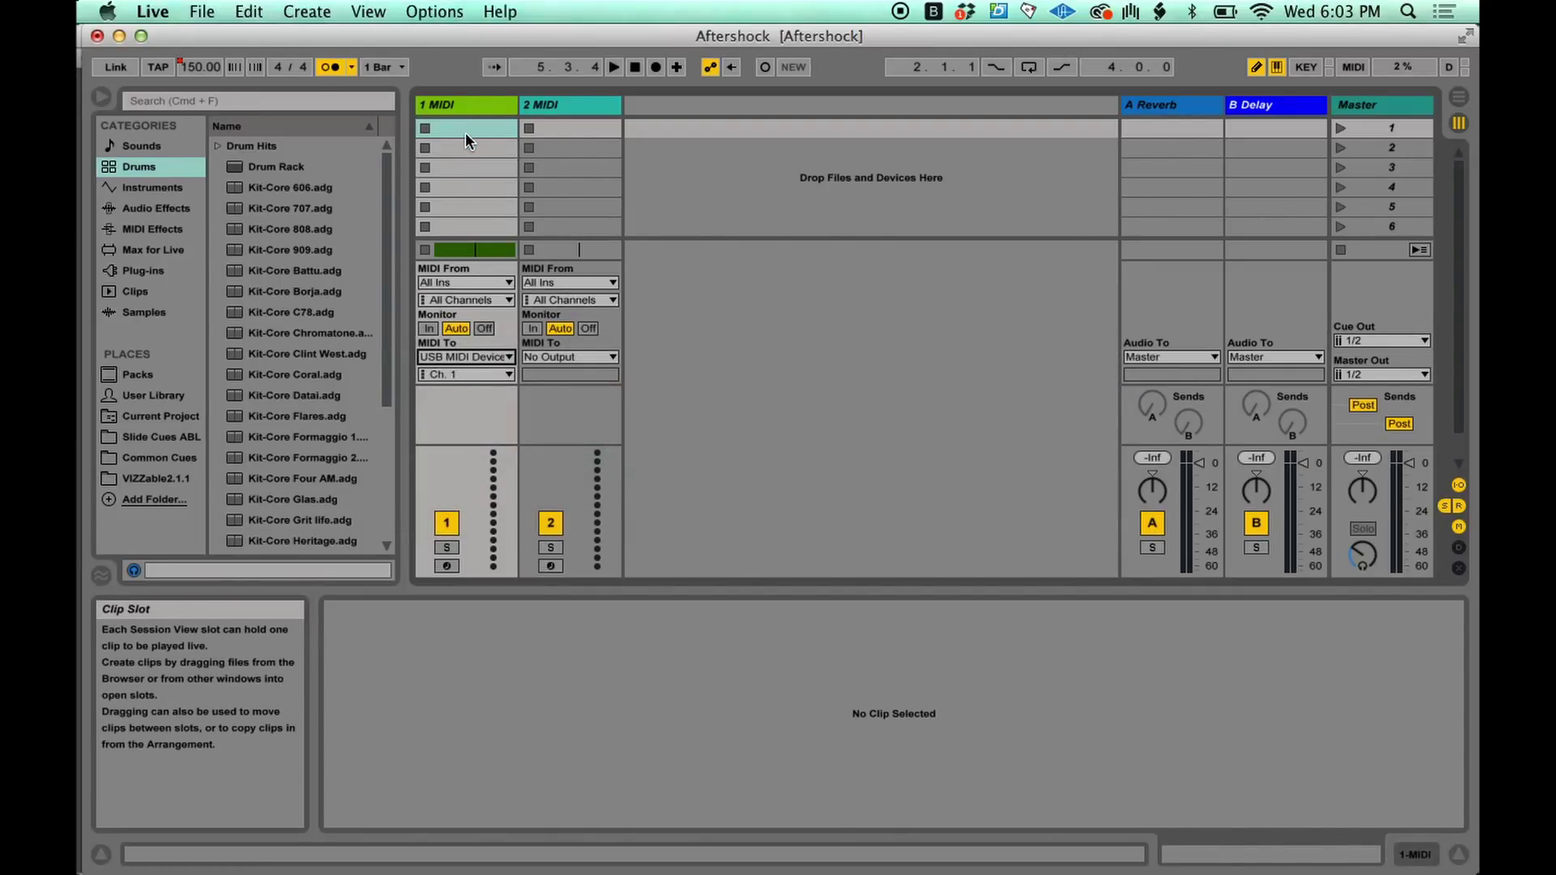
double_click(466, 132)
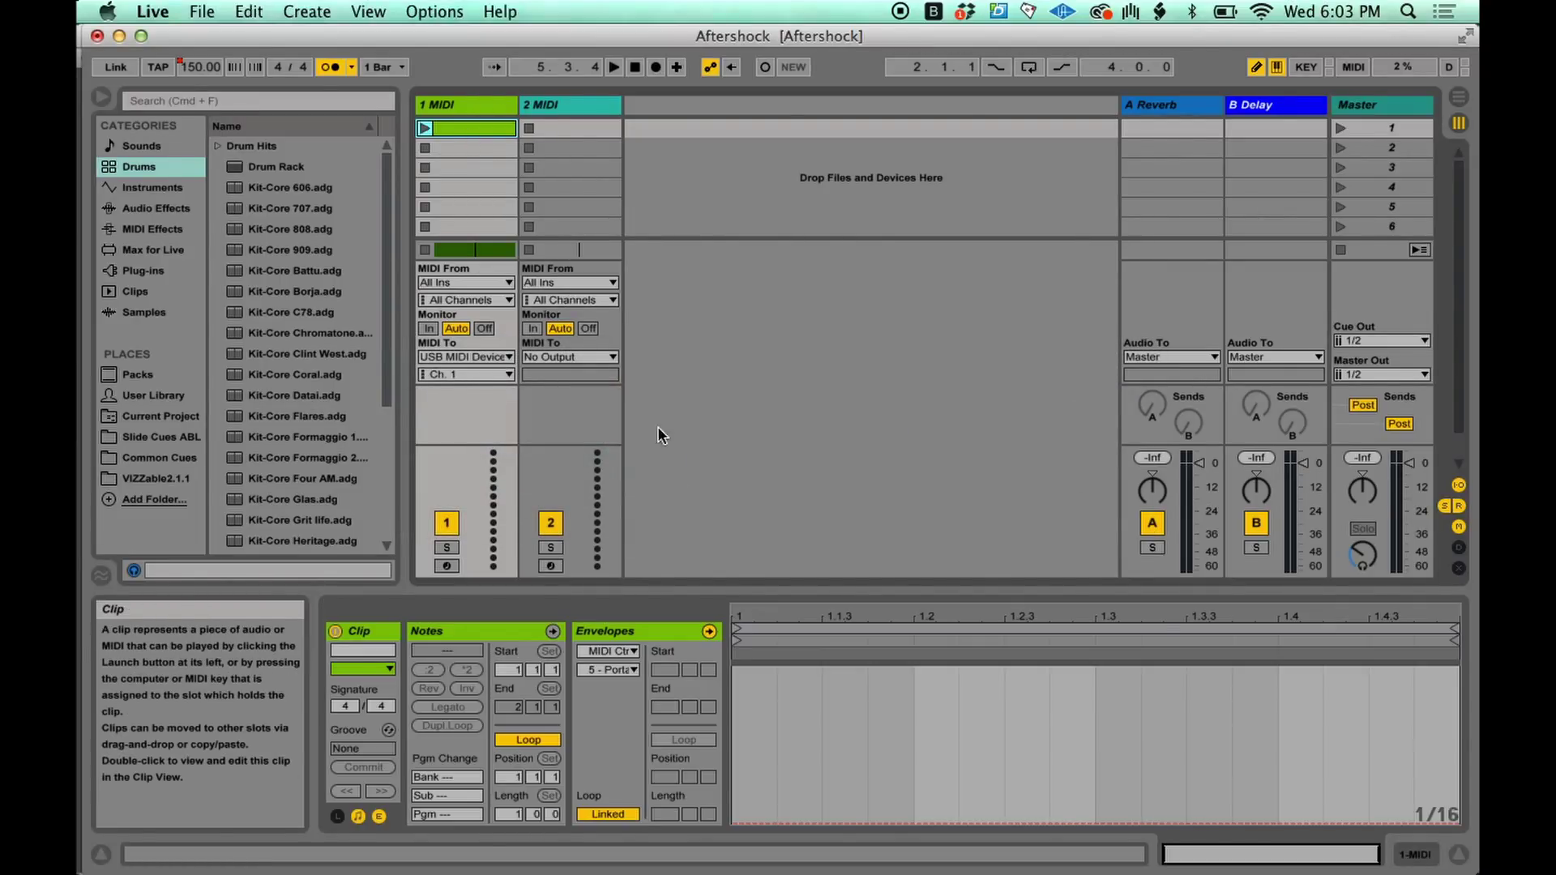
left_click_drag(698, 592, 681, 393)
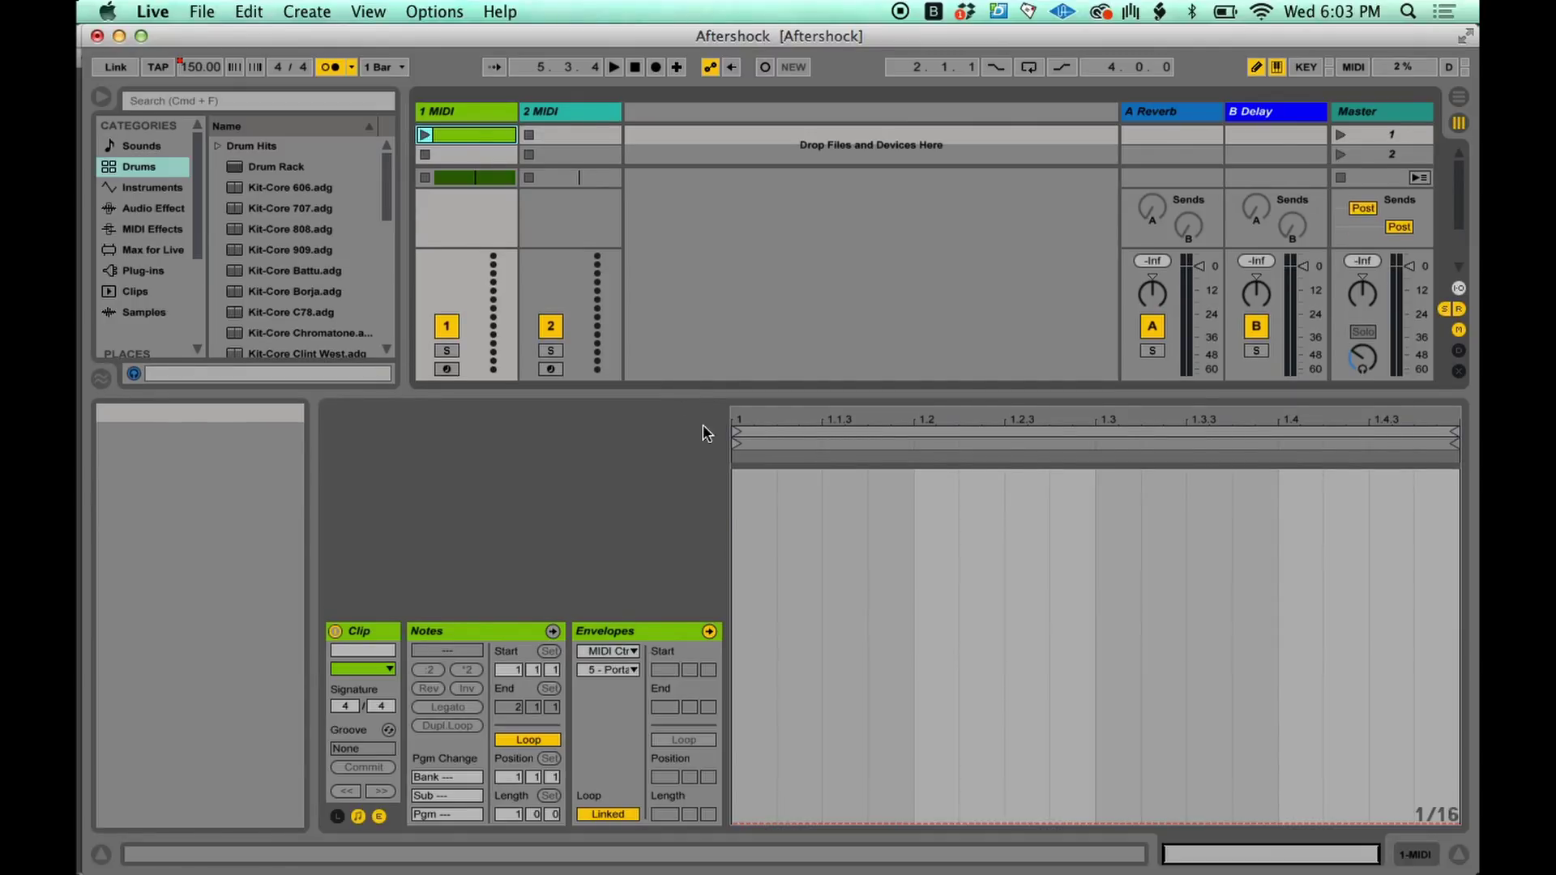
- Try drawing six E3 sixteenth notes from 1.1.3 to 1.3 in the clip, undo them and return to its envelopes
left_click(380, 816)
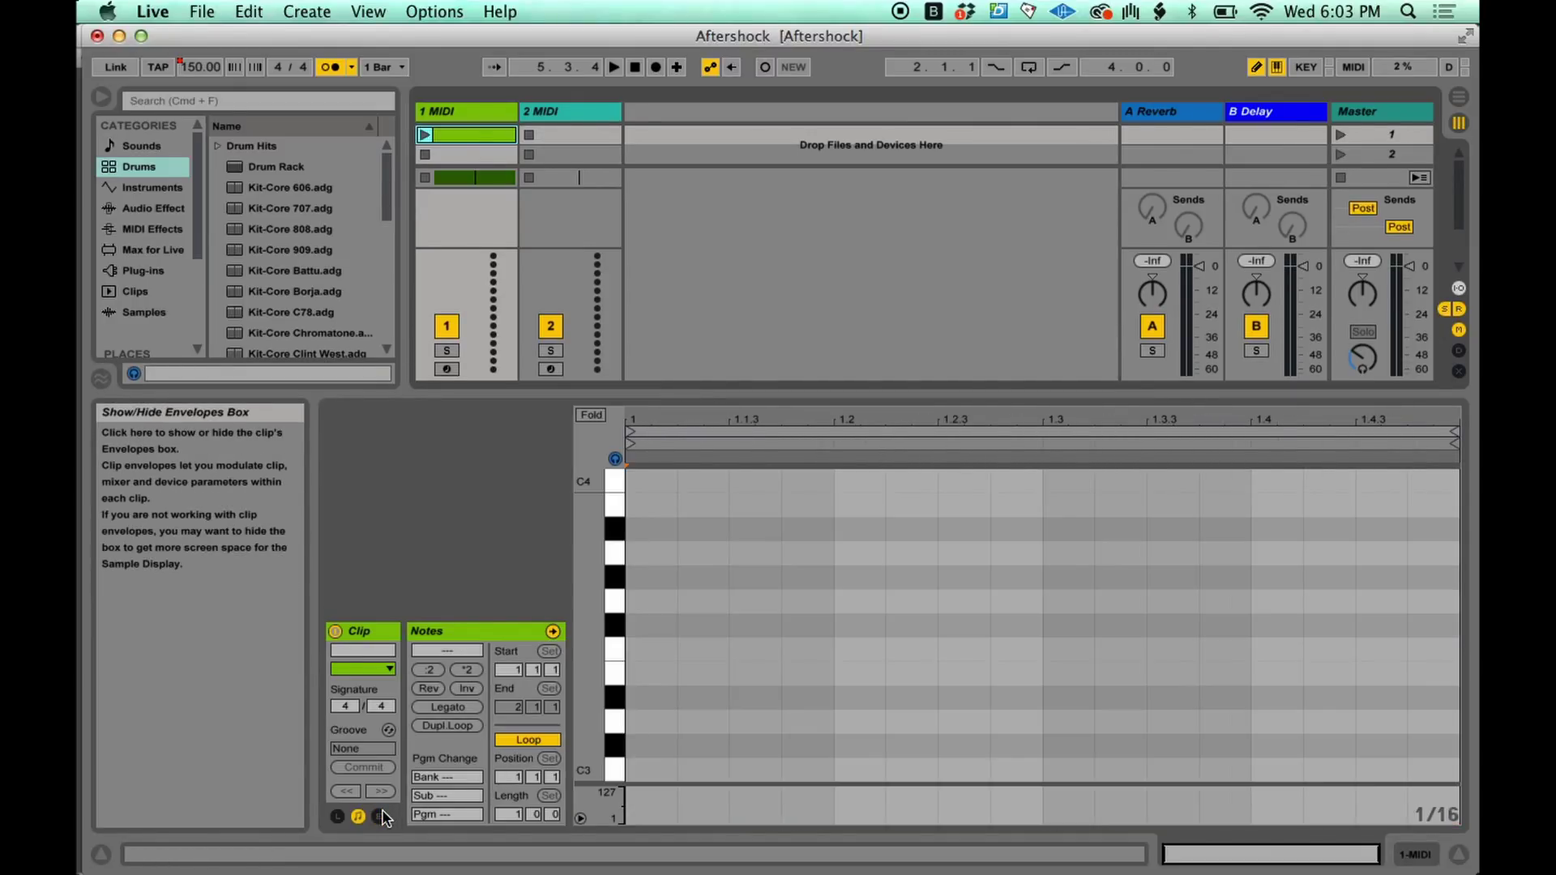
left_click_drag(734, 673, 1014, 673)
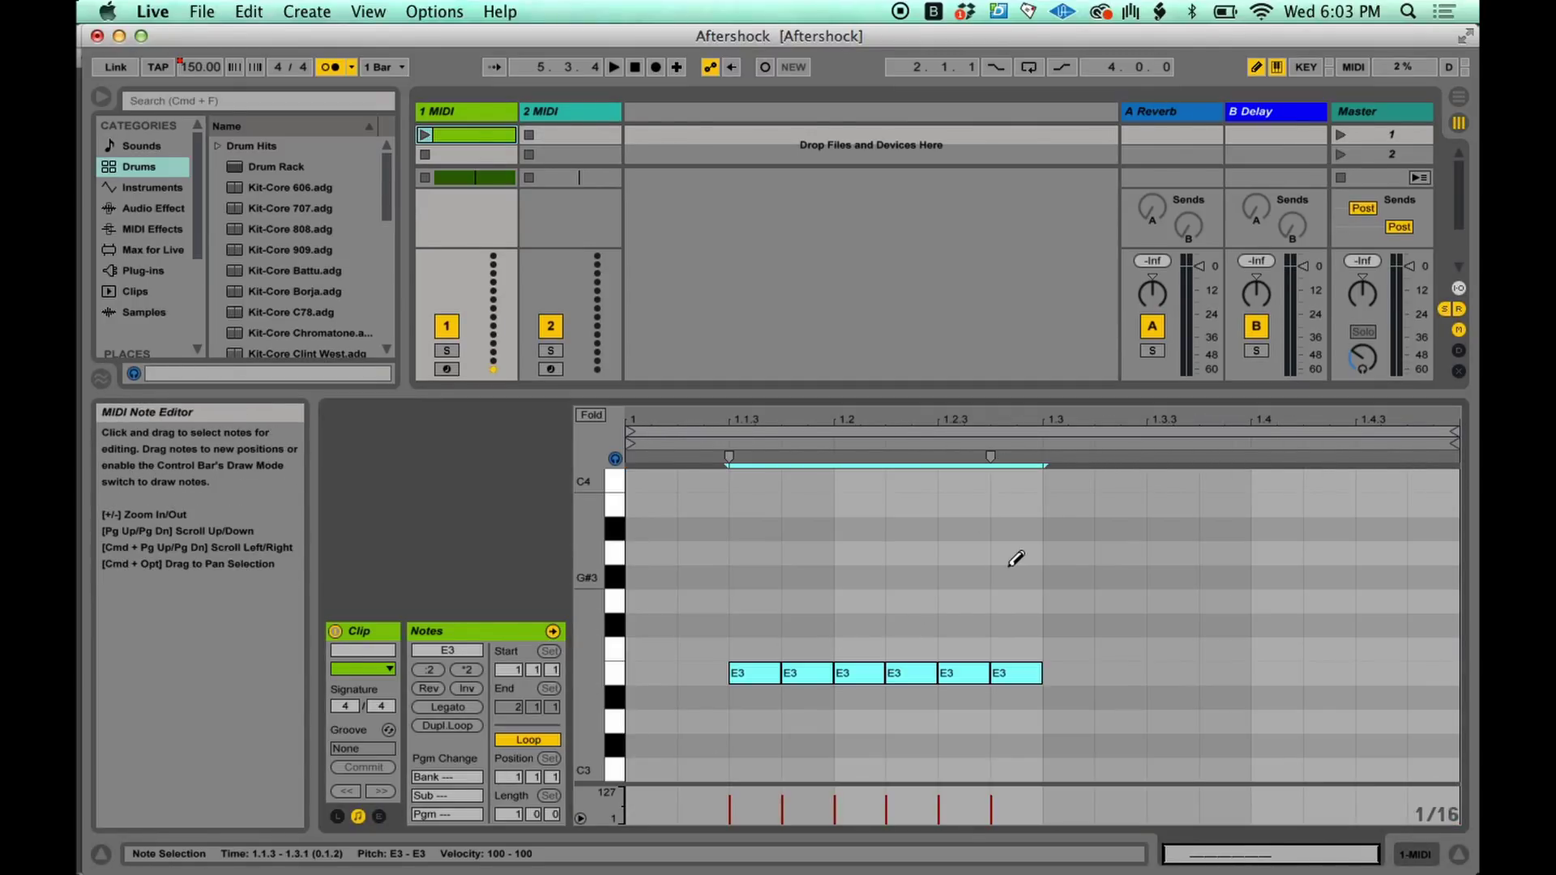
key("super+z")
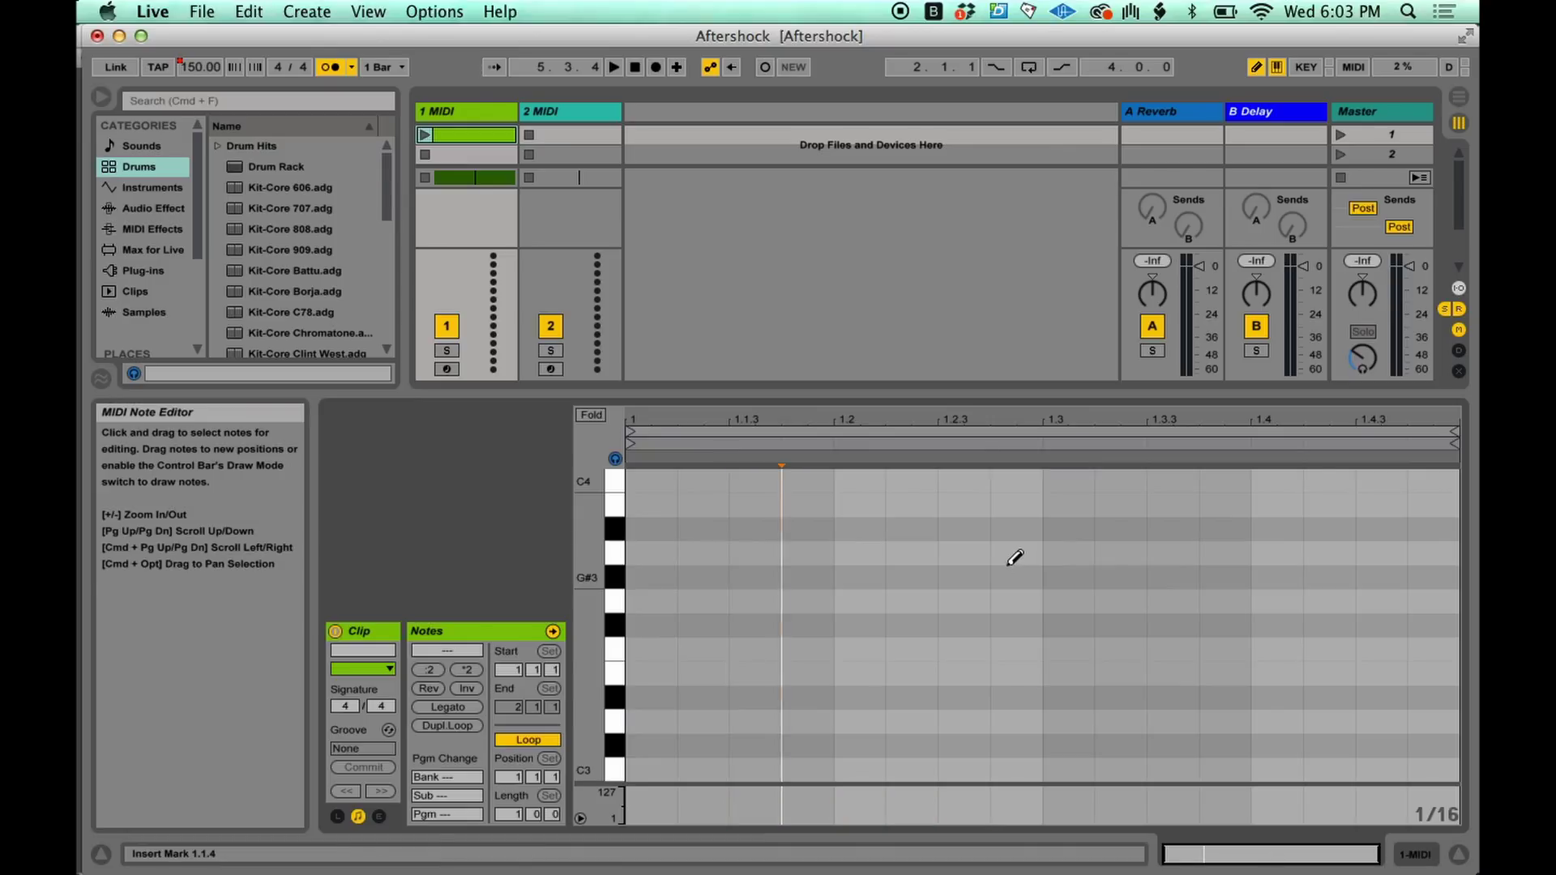
left_click(379, 816)
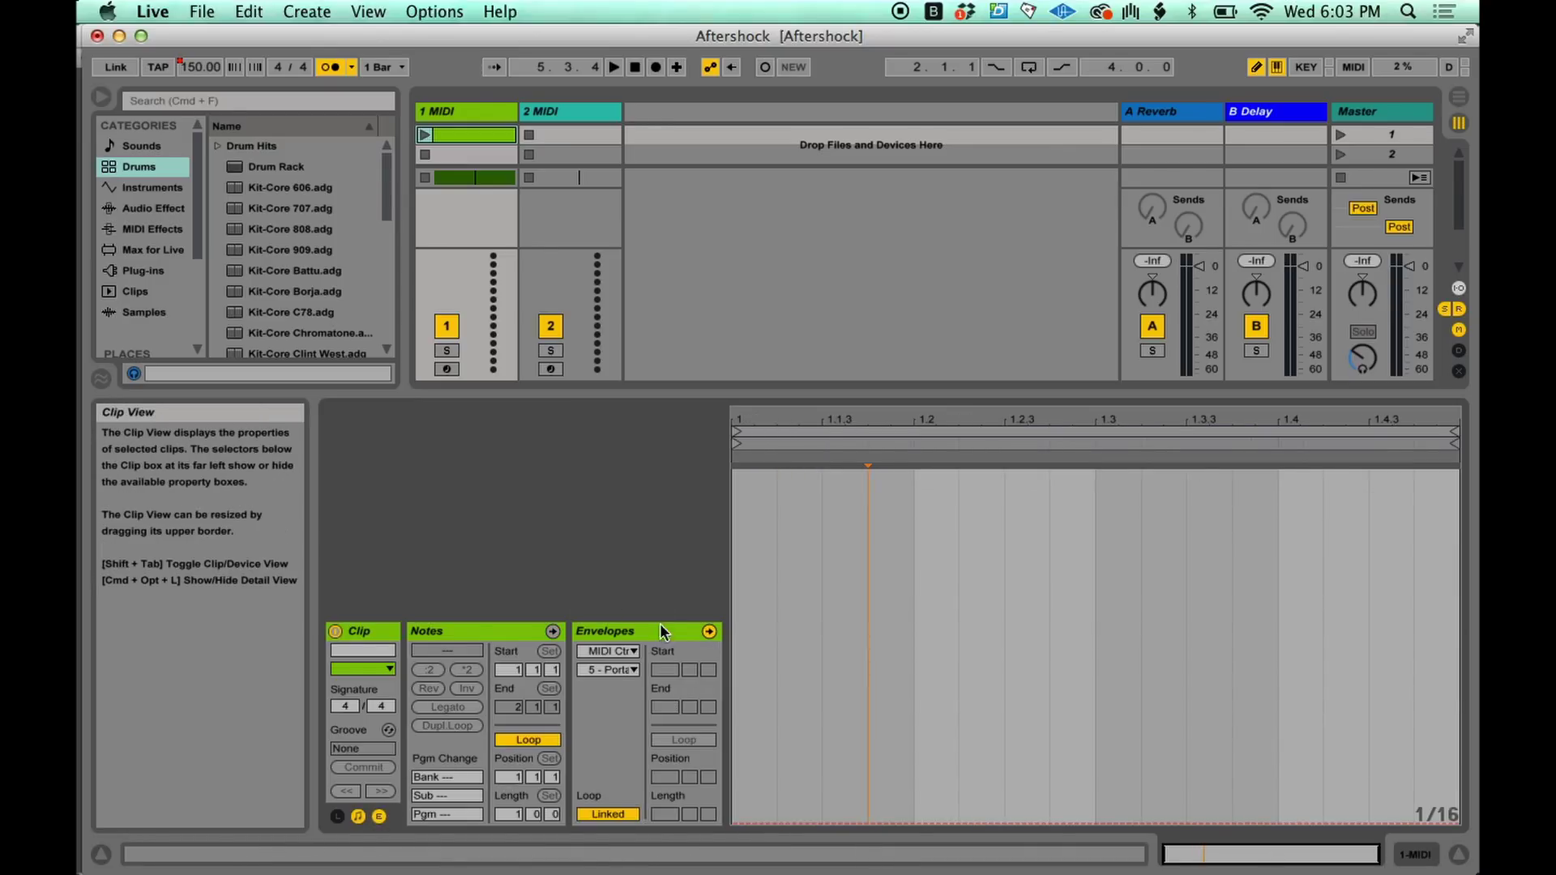
- Set the clip envelope's device to MIDI Ctrl and its control to 1 - Modulation
left_click(620, 653)
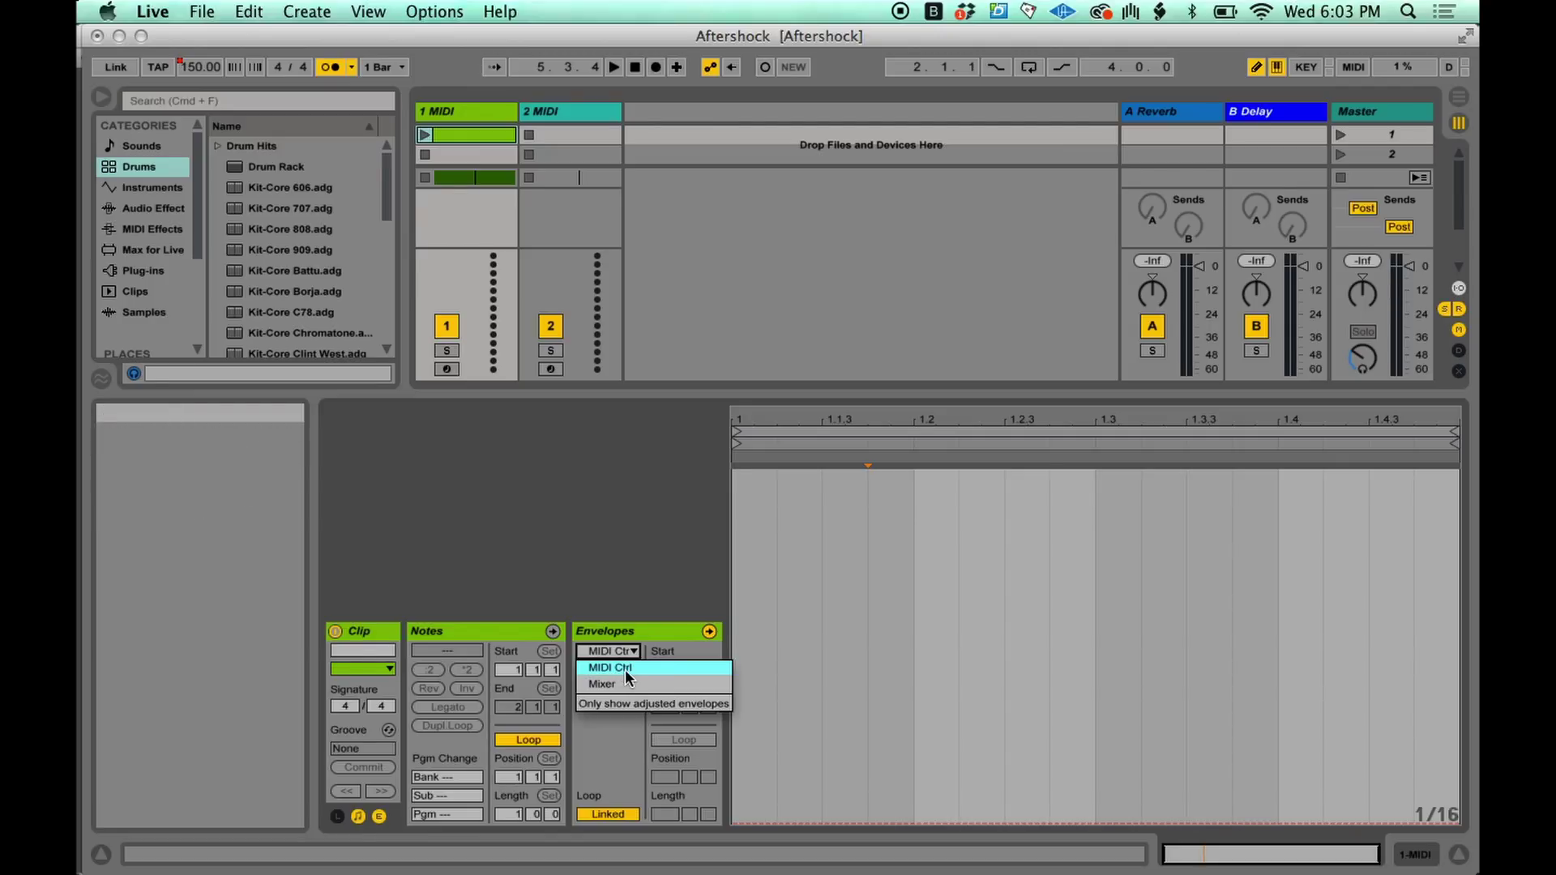
left_click(625, 669)
left_click(608, 672)
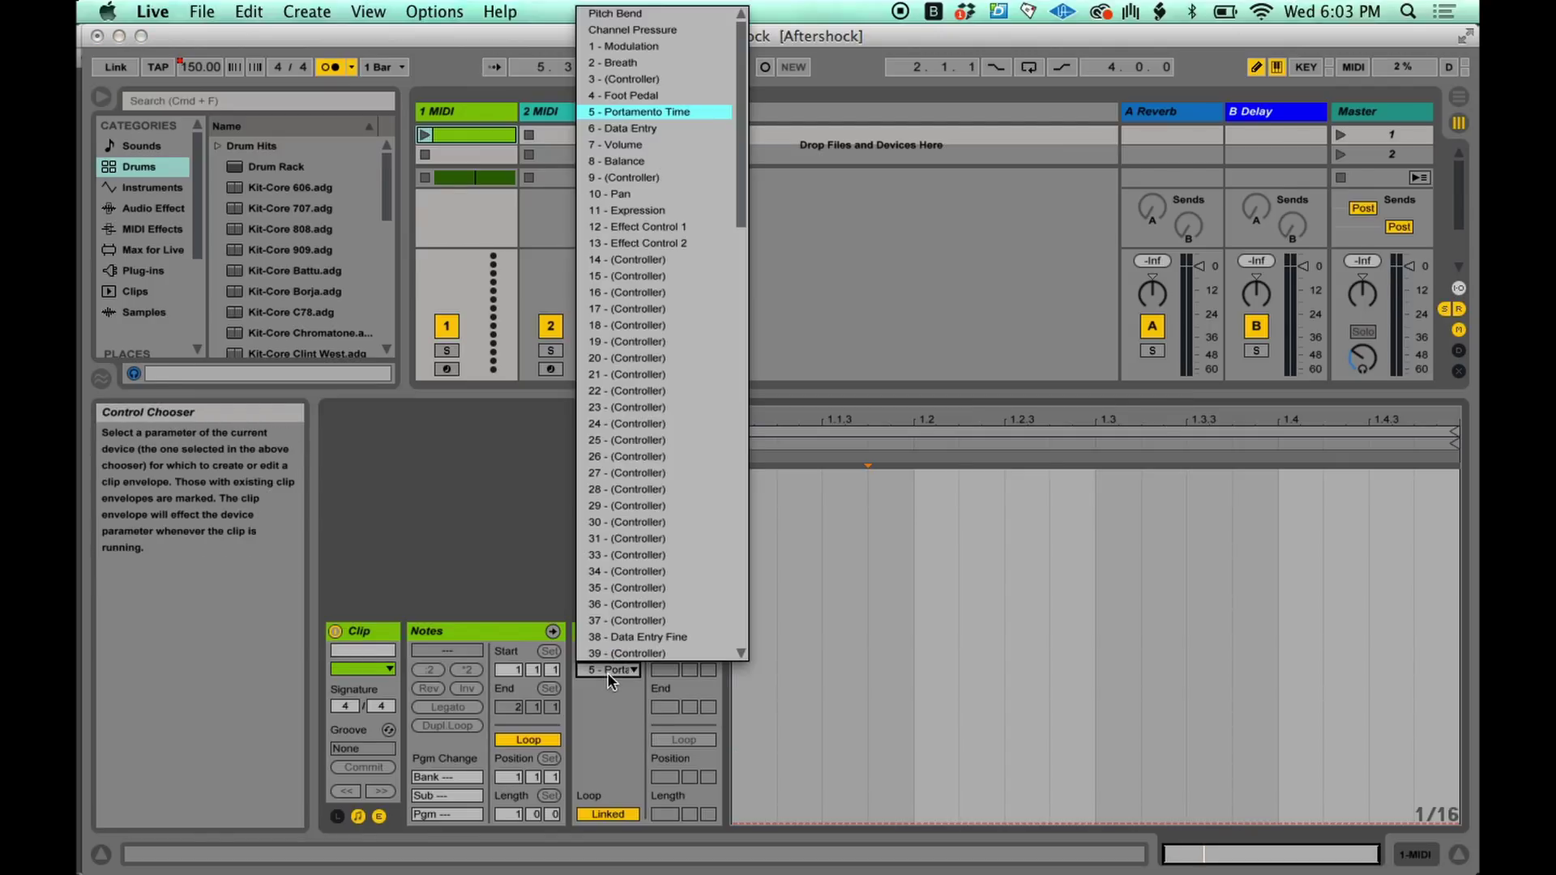
scroll(645, 129, "down", 10)
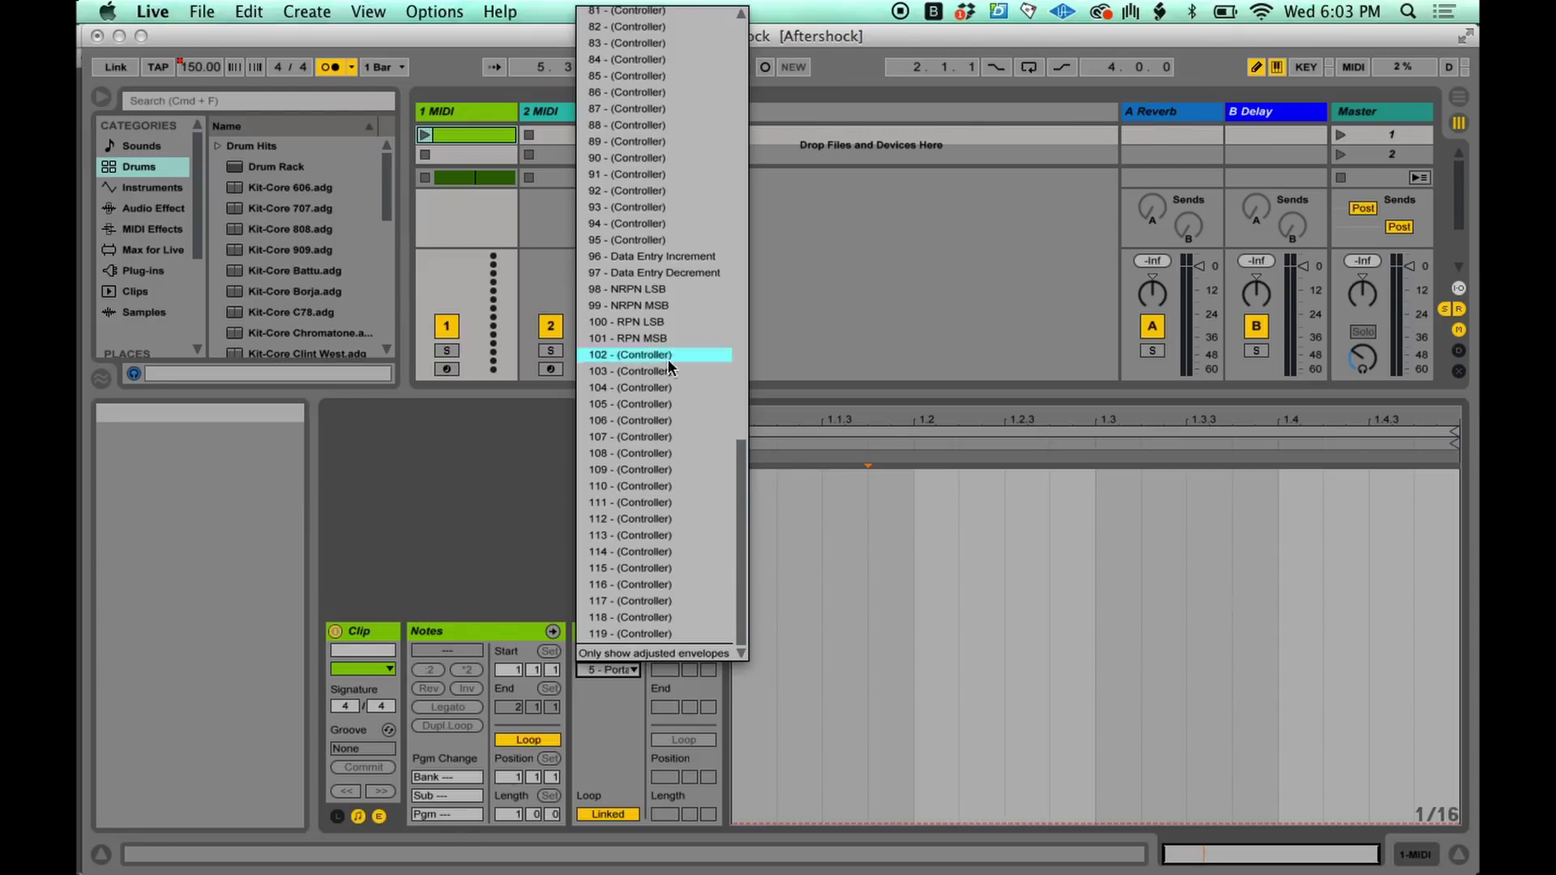
scroll(664, 630, "up", 10)
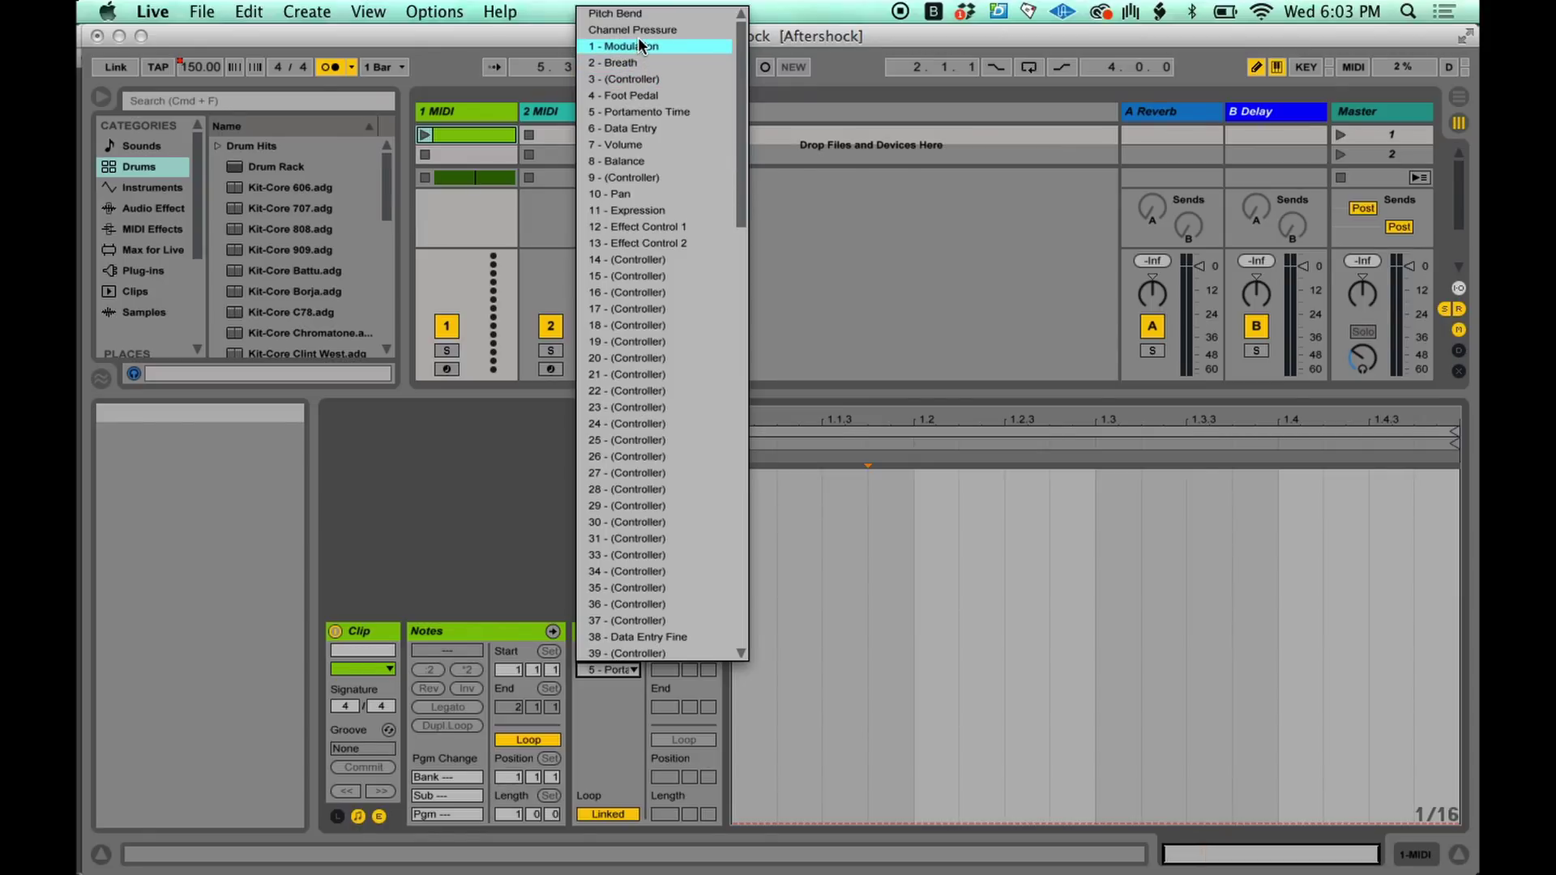
left_click(592, 49)
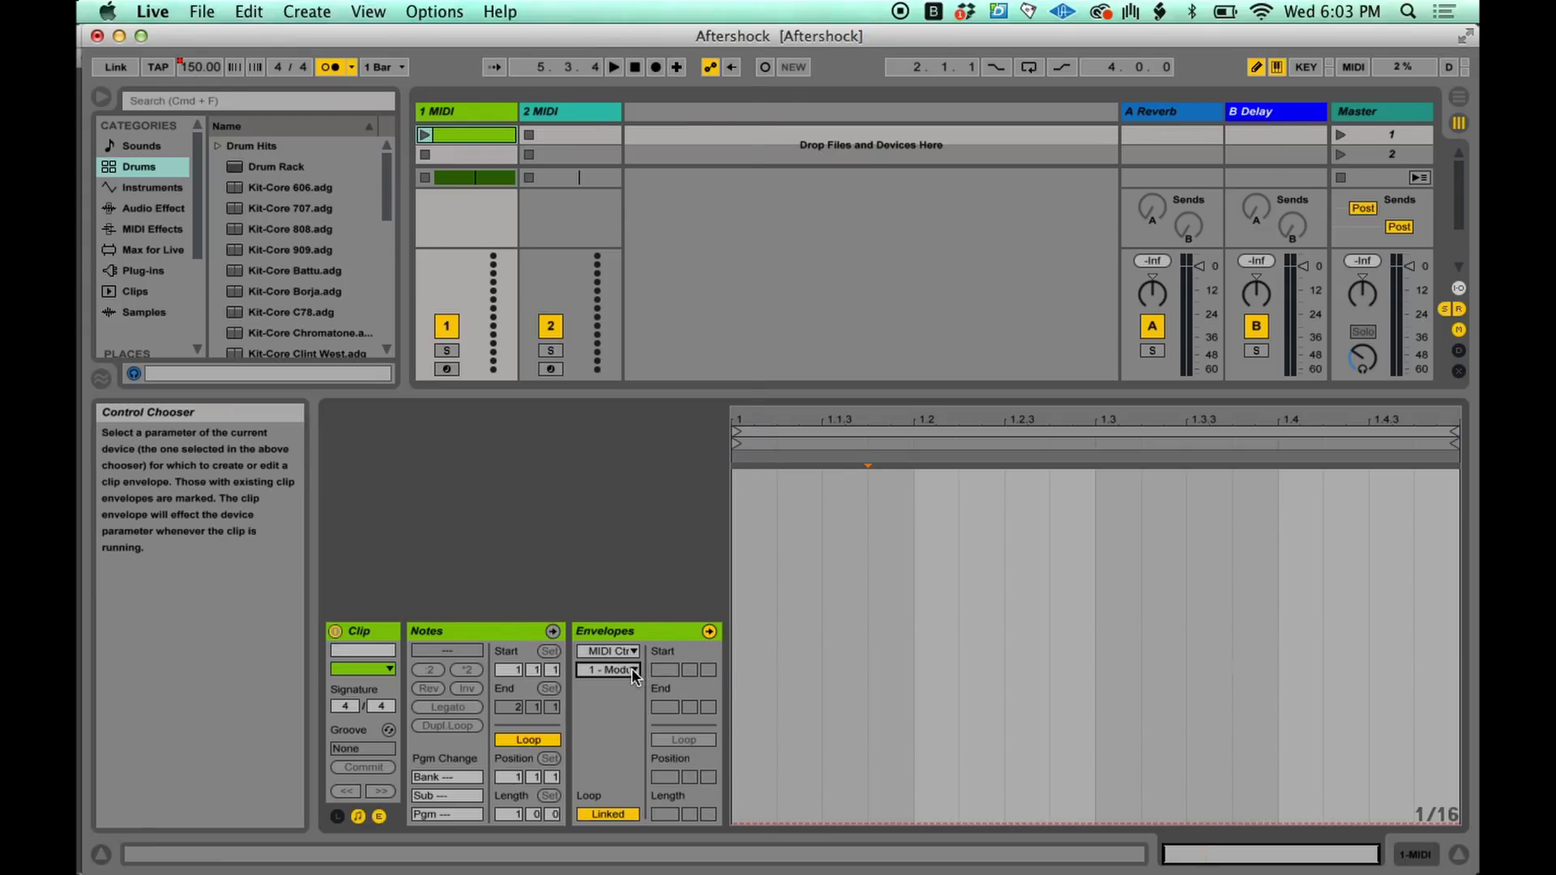
- Switch the clip envelope's control to 2 - Breath and back to 1 - Modulation
left_click(630, 668)
left_click(612, 62)
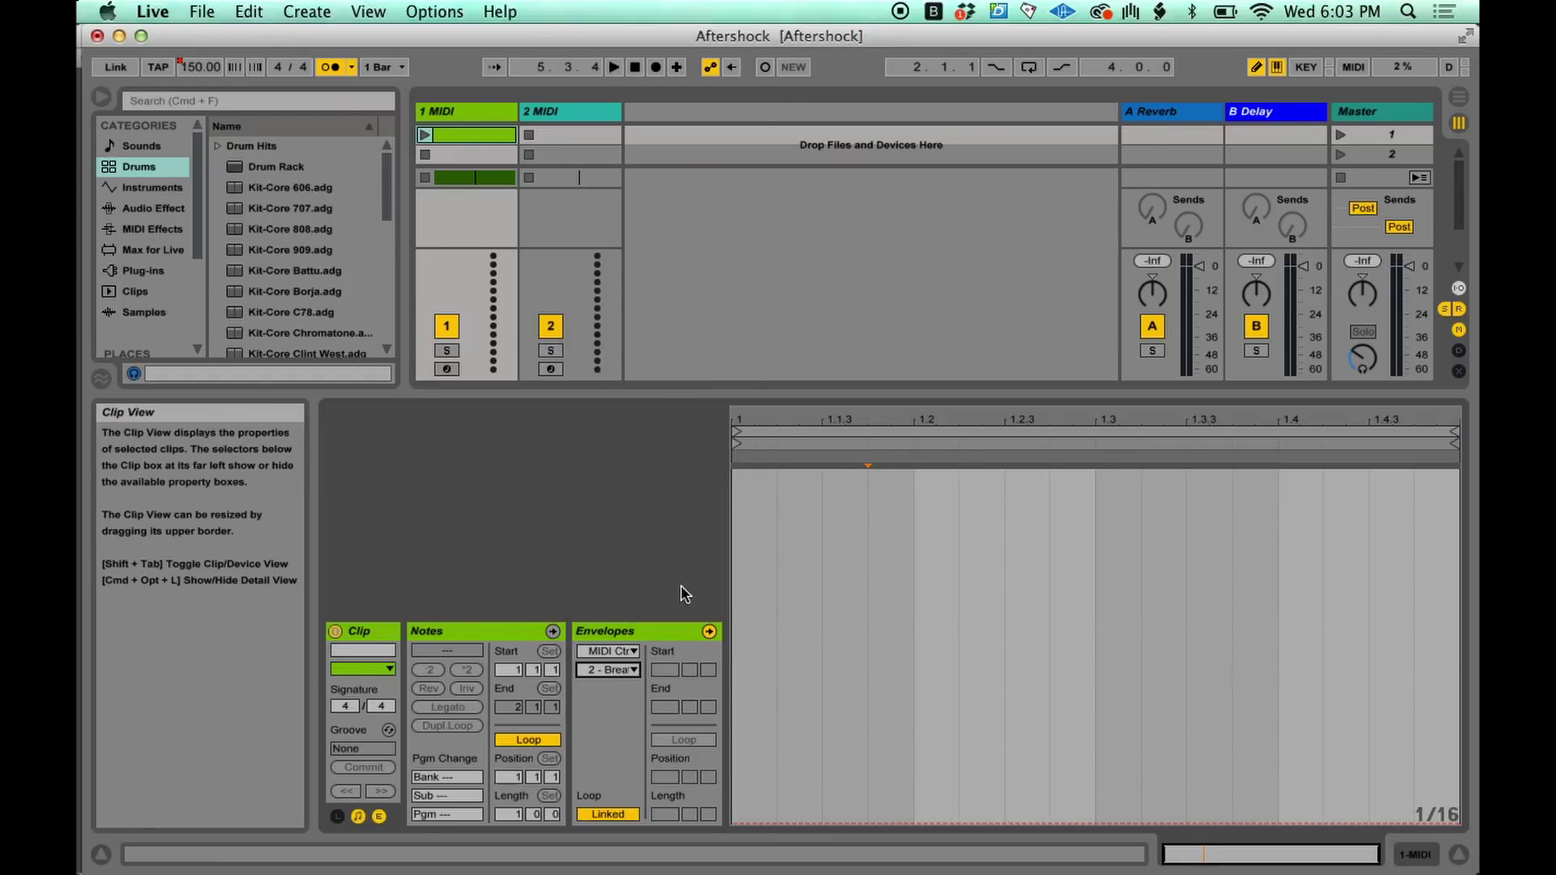
left_click(620, 670)
left_click(657, 39)
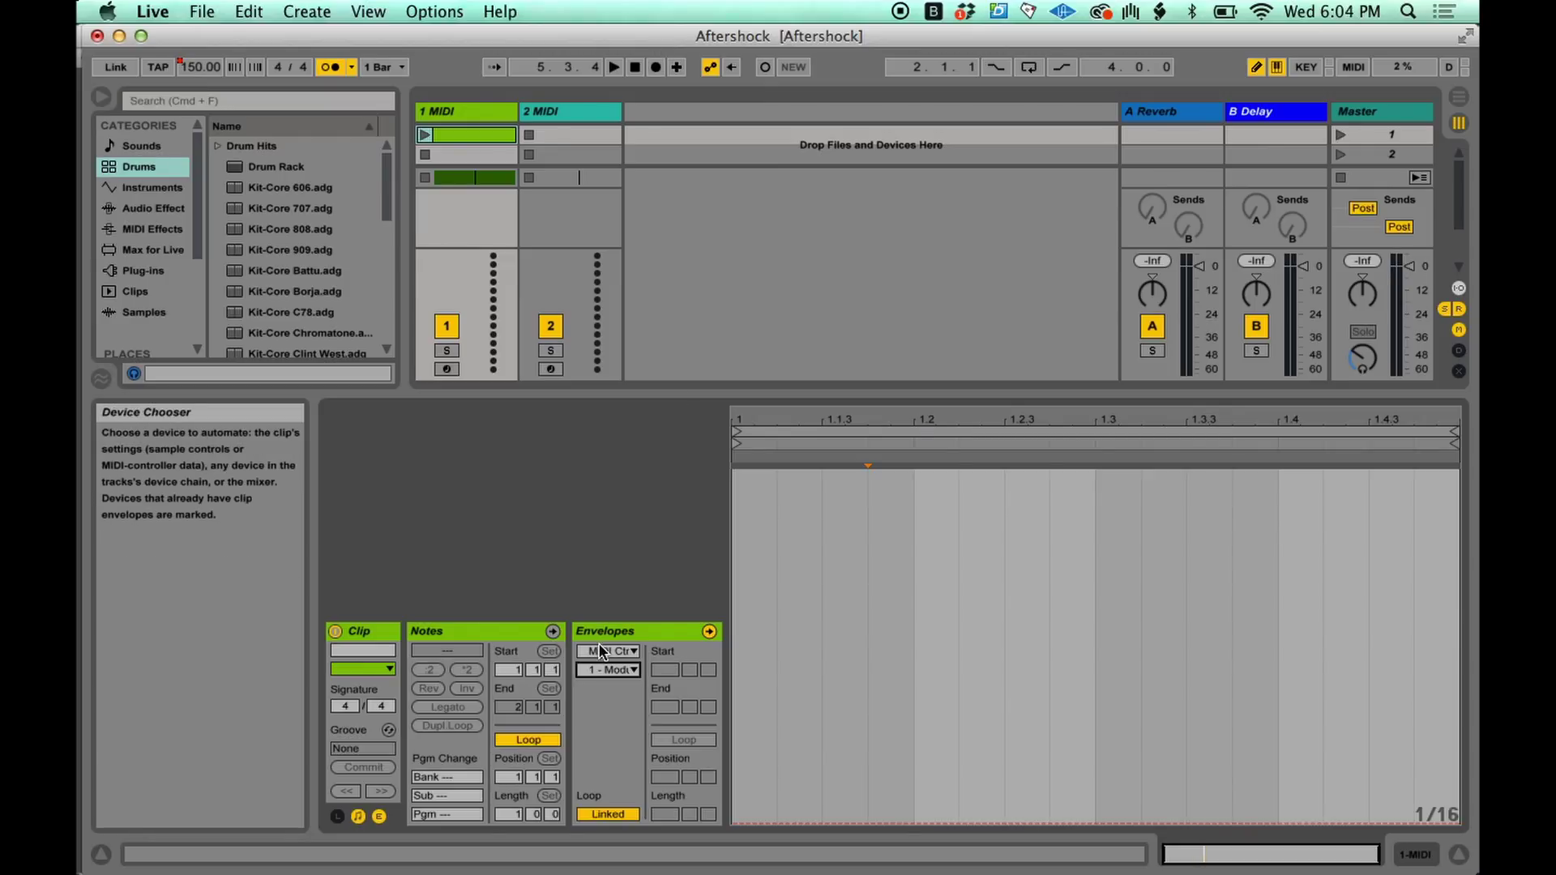
- Check the CC 1 assignment in Neuro Desktop's MIDI map editor, closing the editor before returning to Live
key("super+Tab")
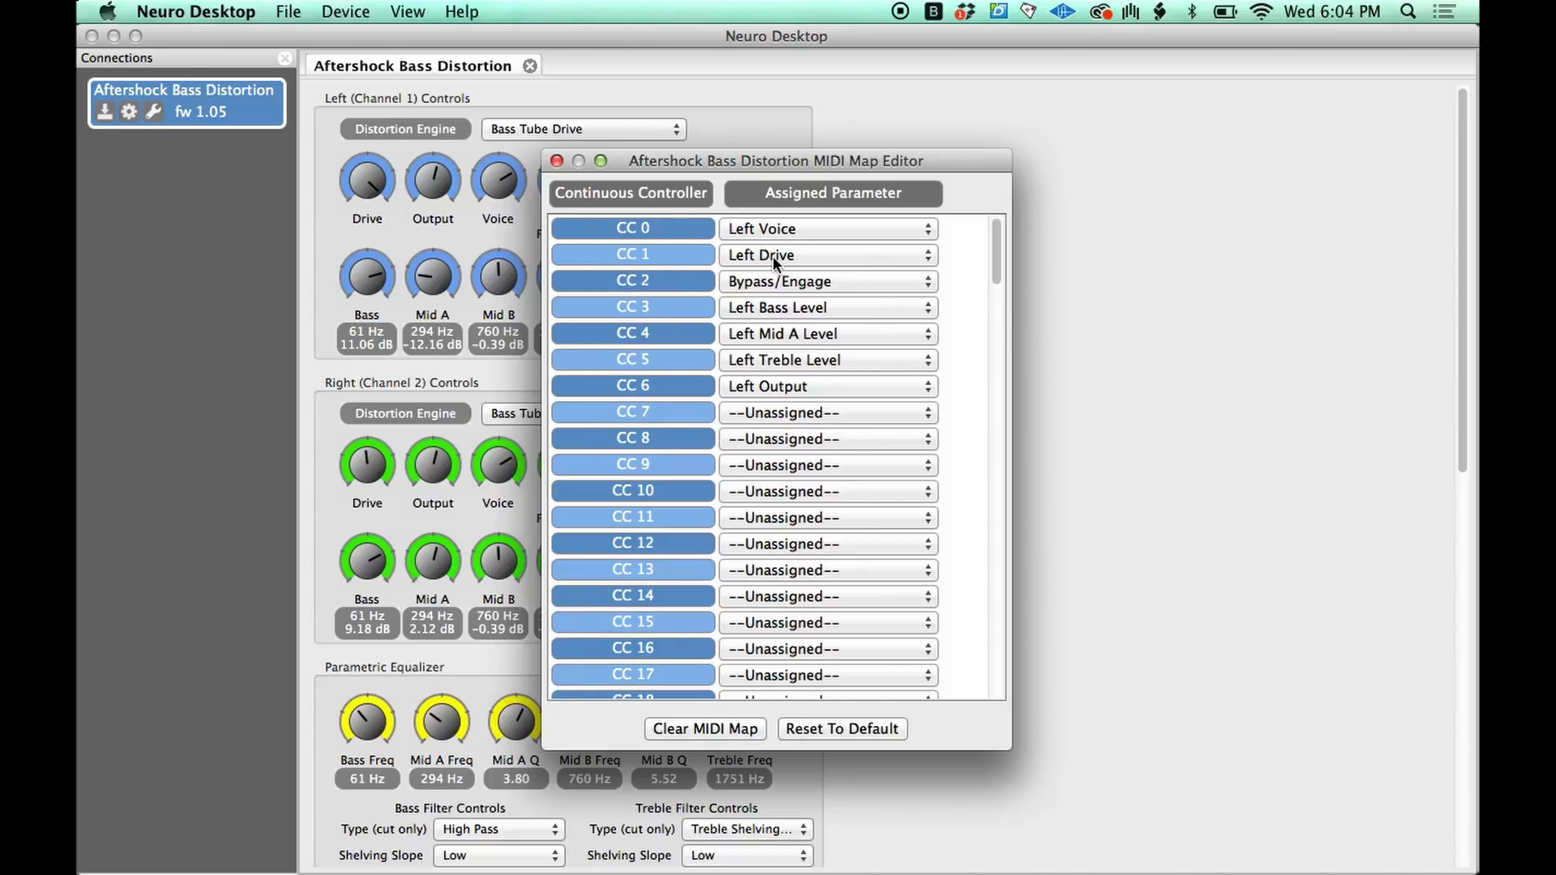
left_click(555, 162)
key("super+Tab")
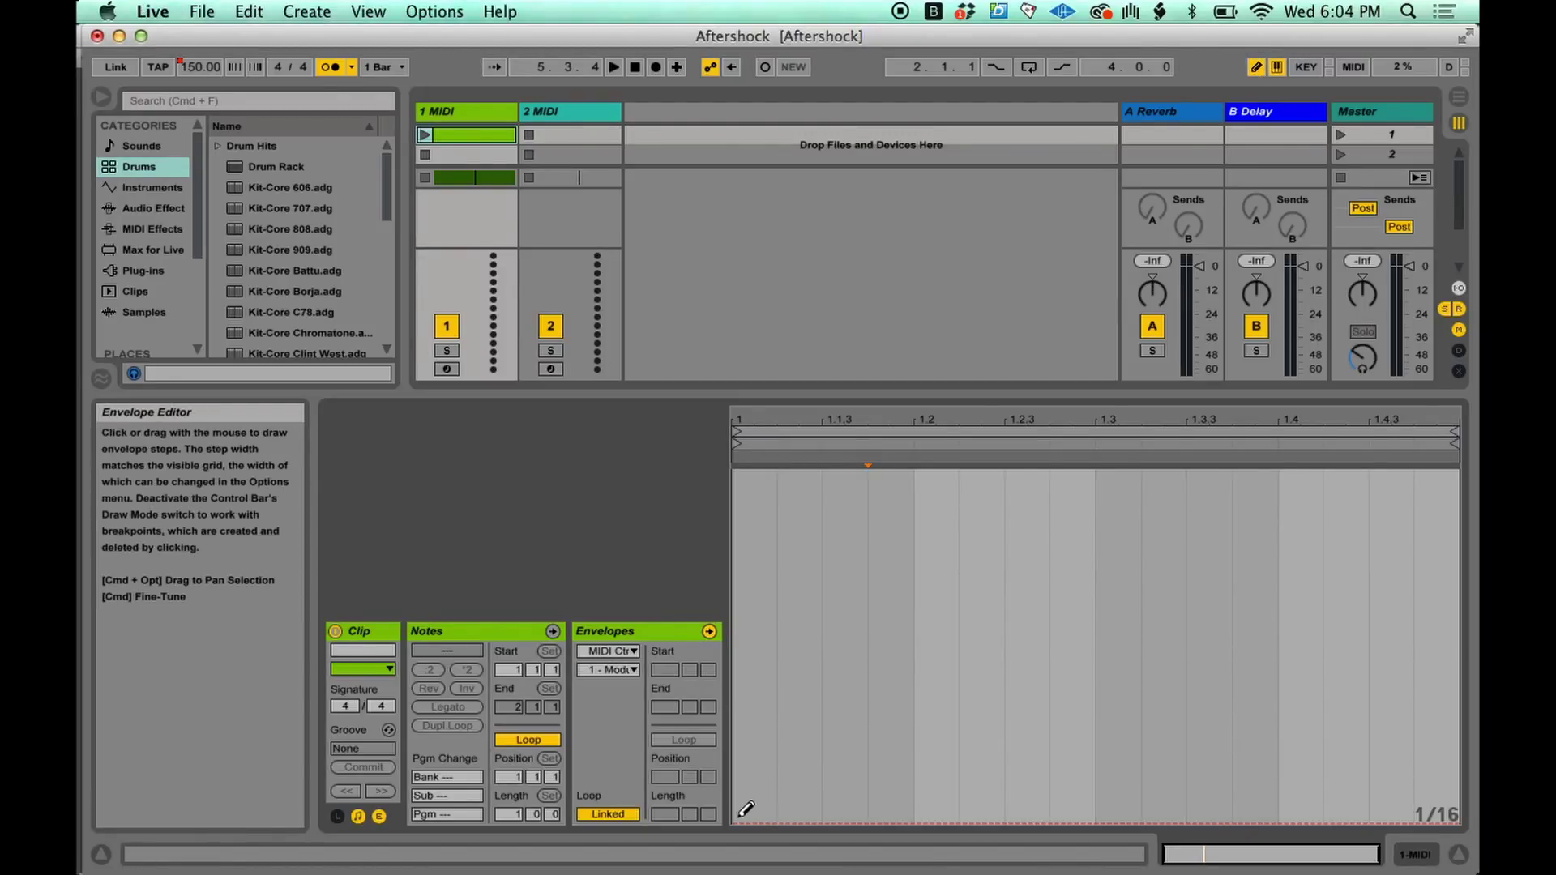
- Draw a rising sixteenth-note staircase in the modulation envelope, reaching maximum at 1.4, and launch the clip to check the pedal's response in Neuro Desktop
mouse_move(745, 809)
left_mouse_down()
mouse_move(1098, 619)
mouse_move(1183, 591)
mouse_move(1307, 469)
mouse_move(1380, 428)
mouse_move(1387, 460)
left_mouse_up()
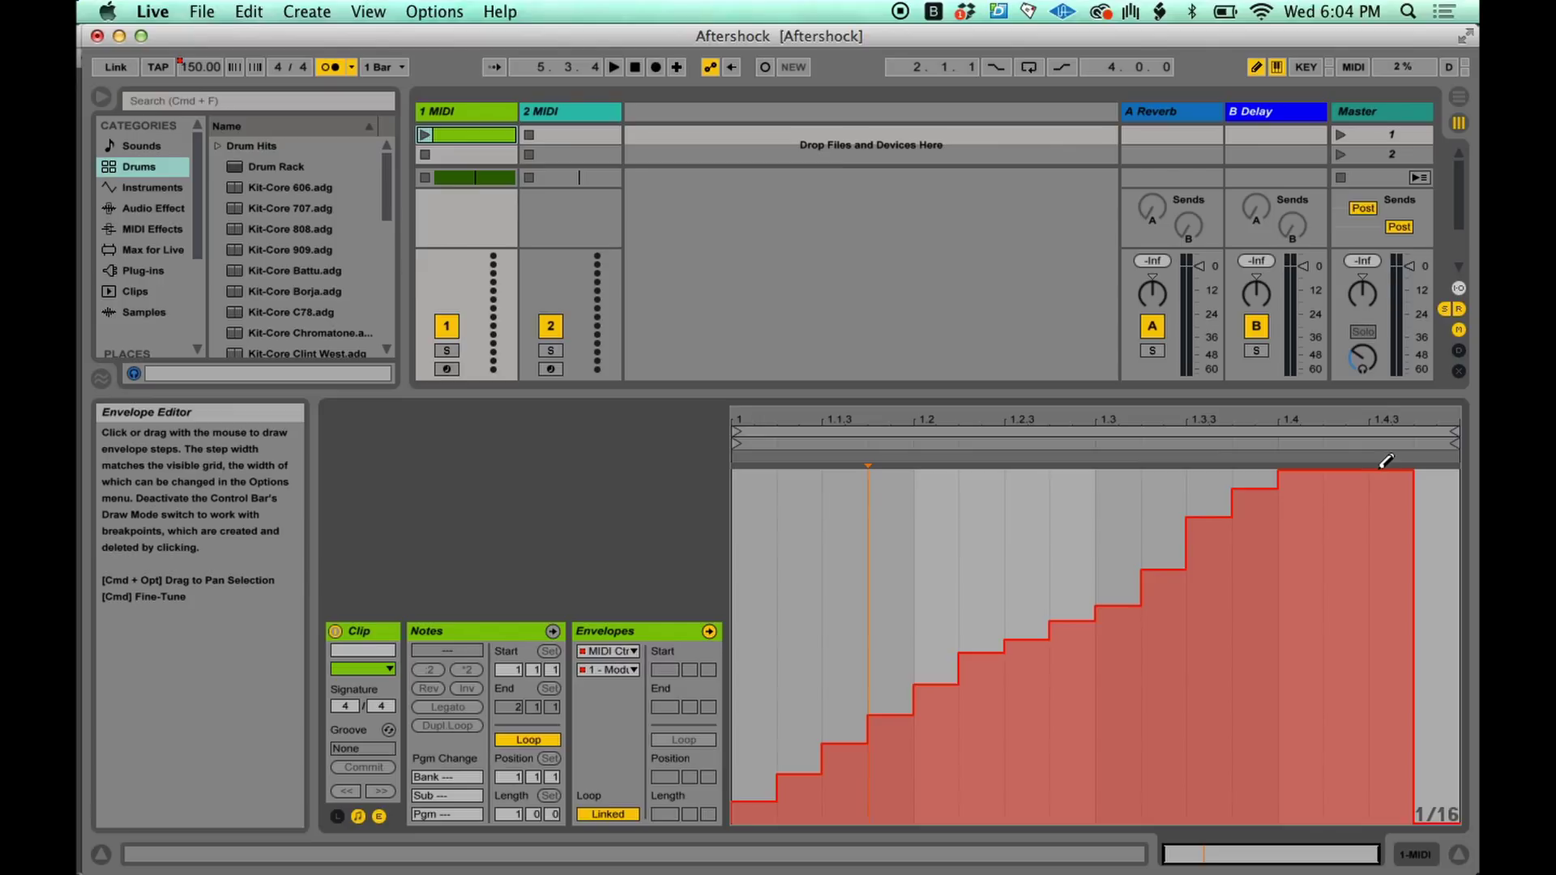
left_click(425, 135)
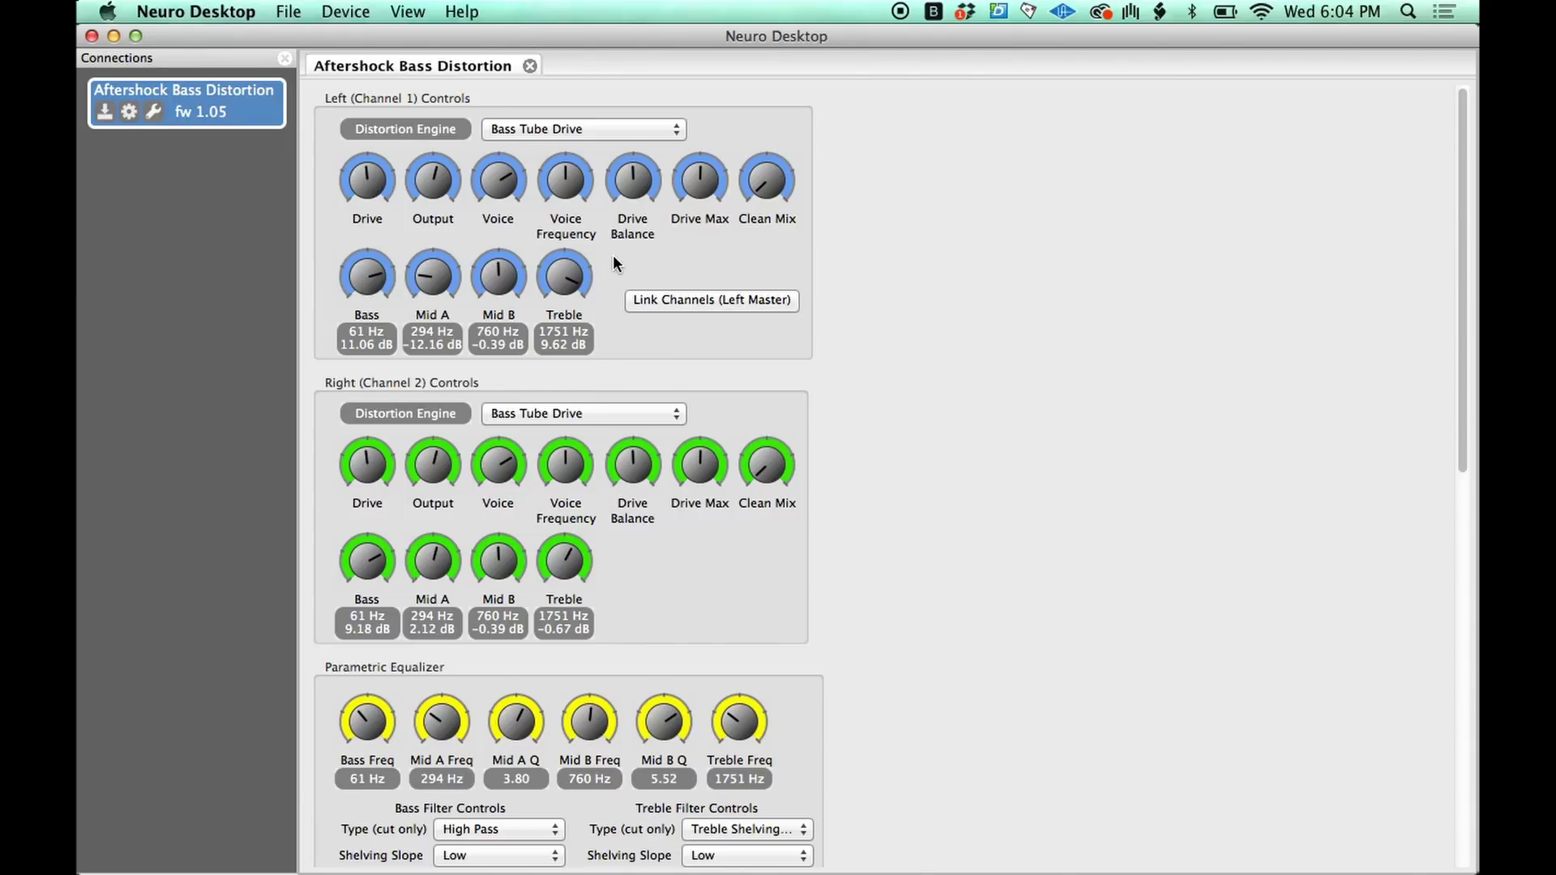
key("super+Tab")
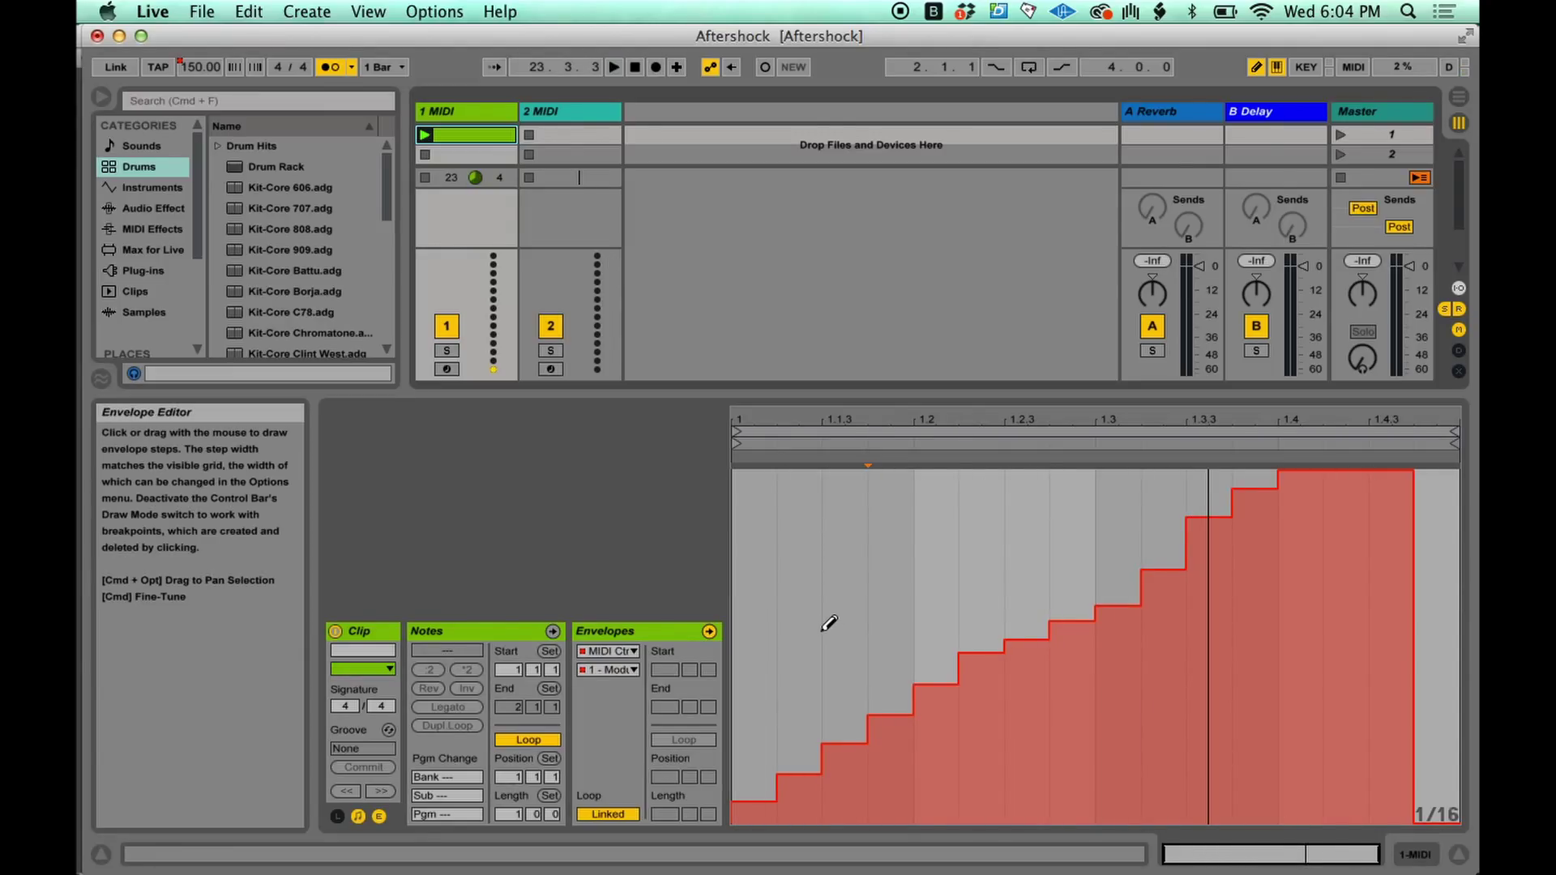
- In Neuro Desktop, lower the left channel's Drive and Output, raise its Clean Mix, and reduce its Bass to 2.75 dB
key("super+Tab")
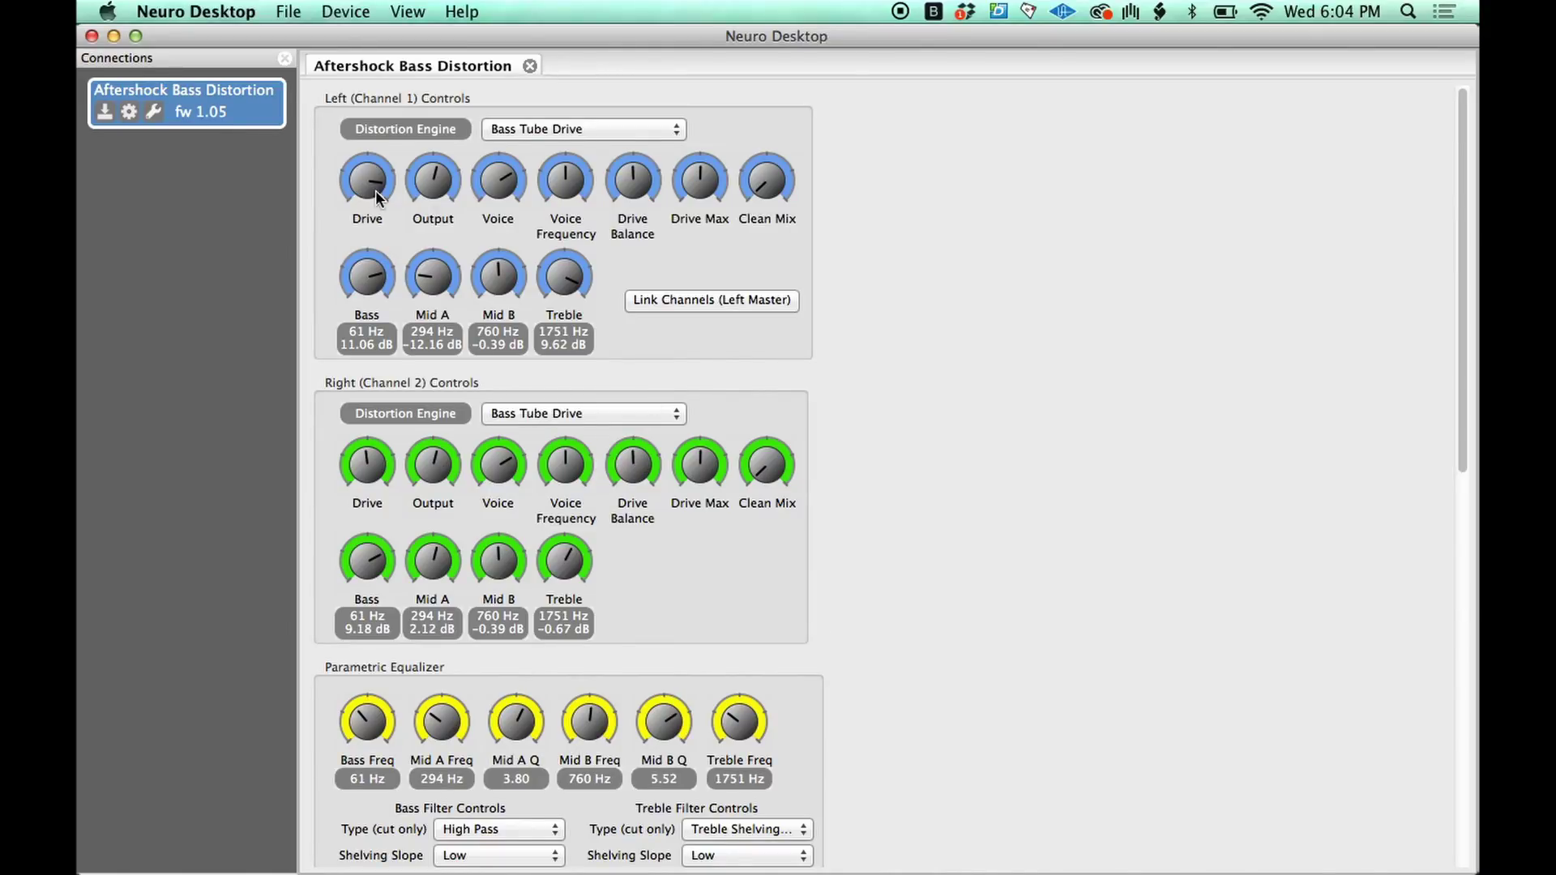
left_click_drag(377, 195, 434, 331)
left_click_drag(766, 184, 772, 126)
left_click_drag(378, 259, 381, 321)
scroll(468, 517, "down", 10)
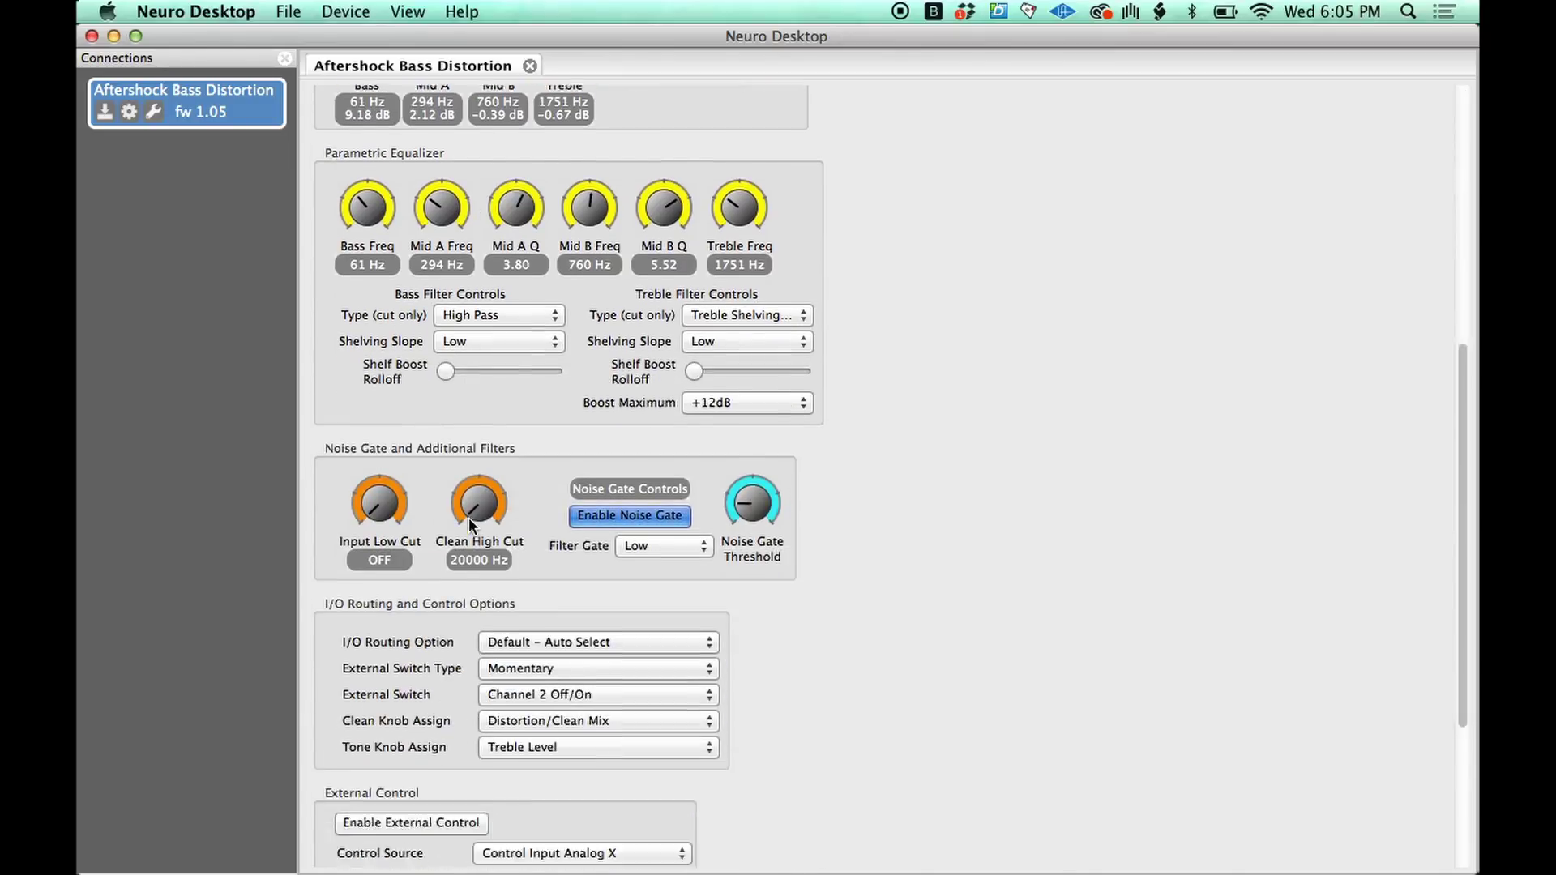
scroll(527, 686, "up", 10)
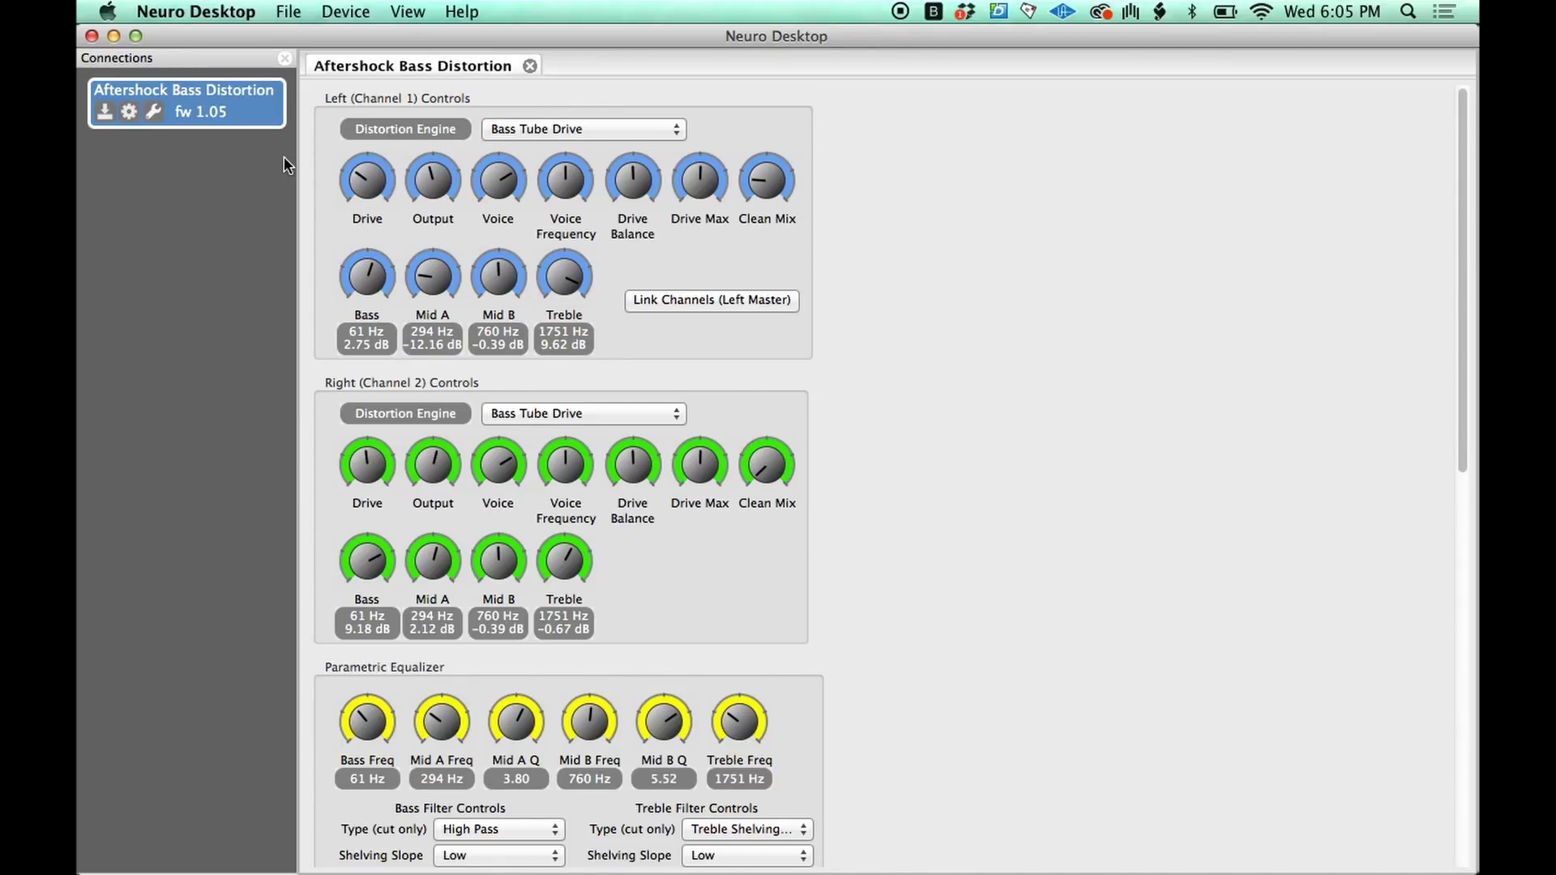
- Switch back to Live and rename the first clip on track 1 MIDI as Verse
key("super+Tab")
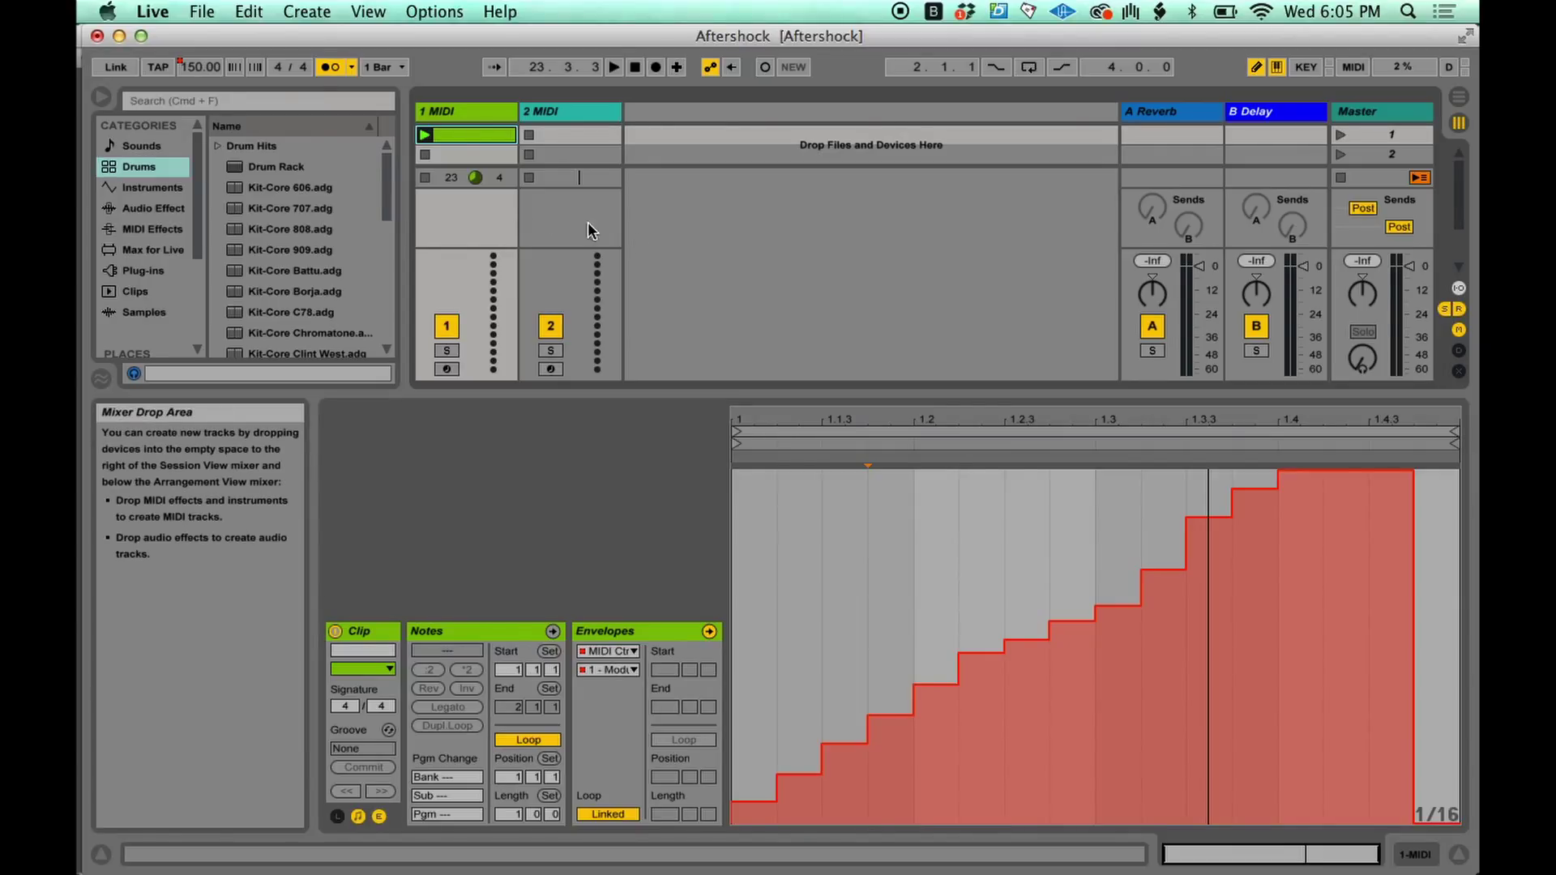
left_click(485, 138)
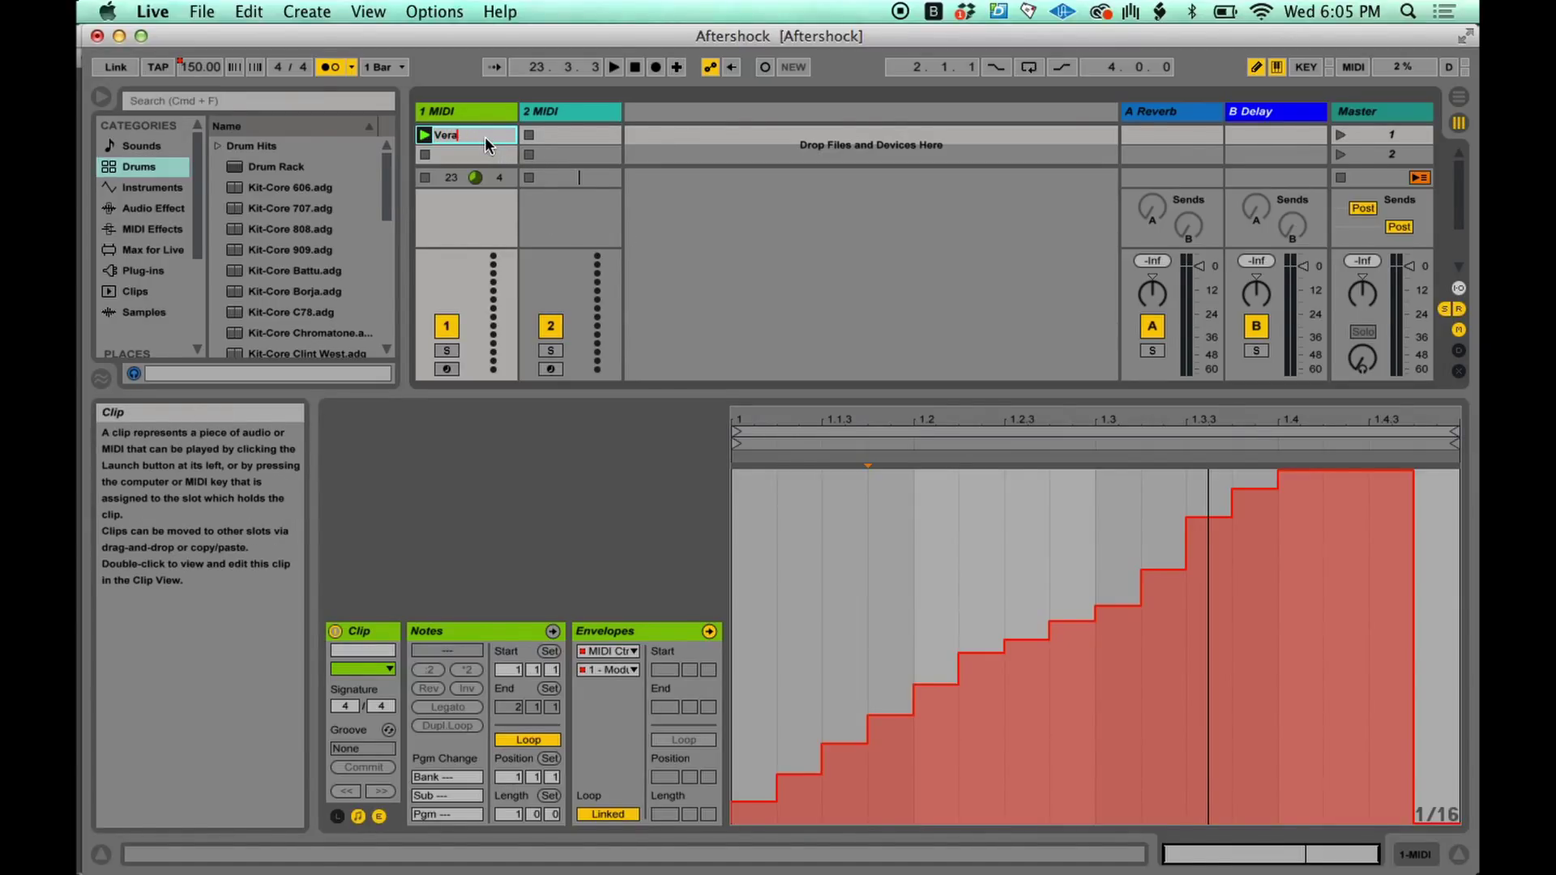
type("Verse")
key("Return")
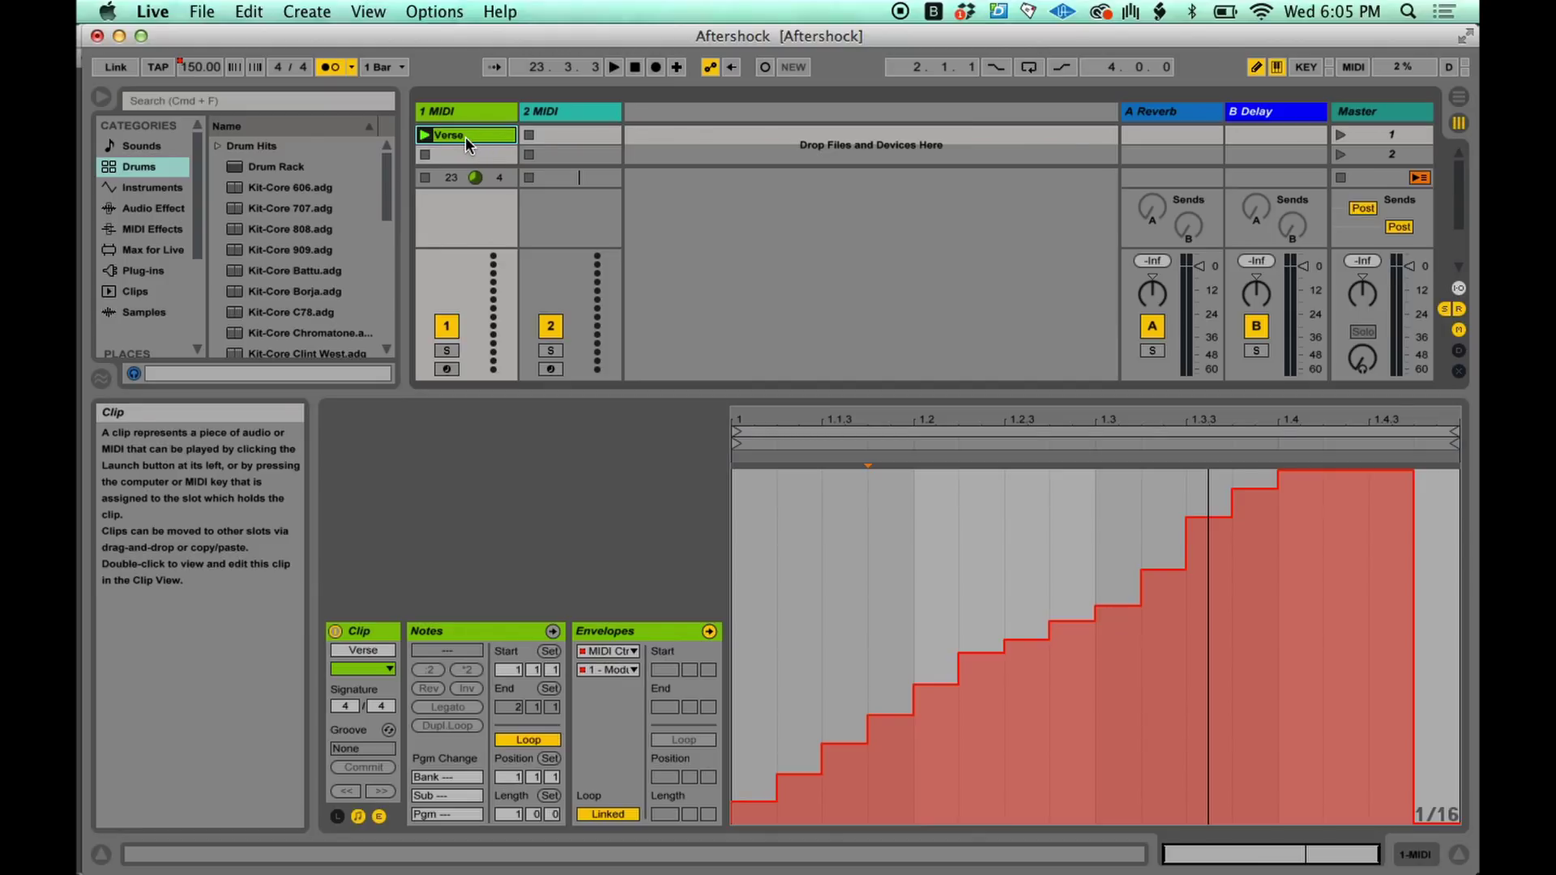
- Duplicate the Verse clip into the slot below as Chorus and redraw its modulation envelope as two falling staircases, the second starting at 1.3
double_click(465, 155)
key("cmd+r")
type("c")
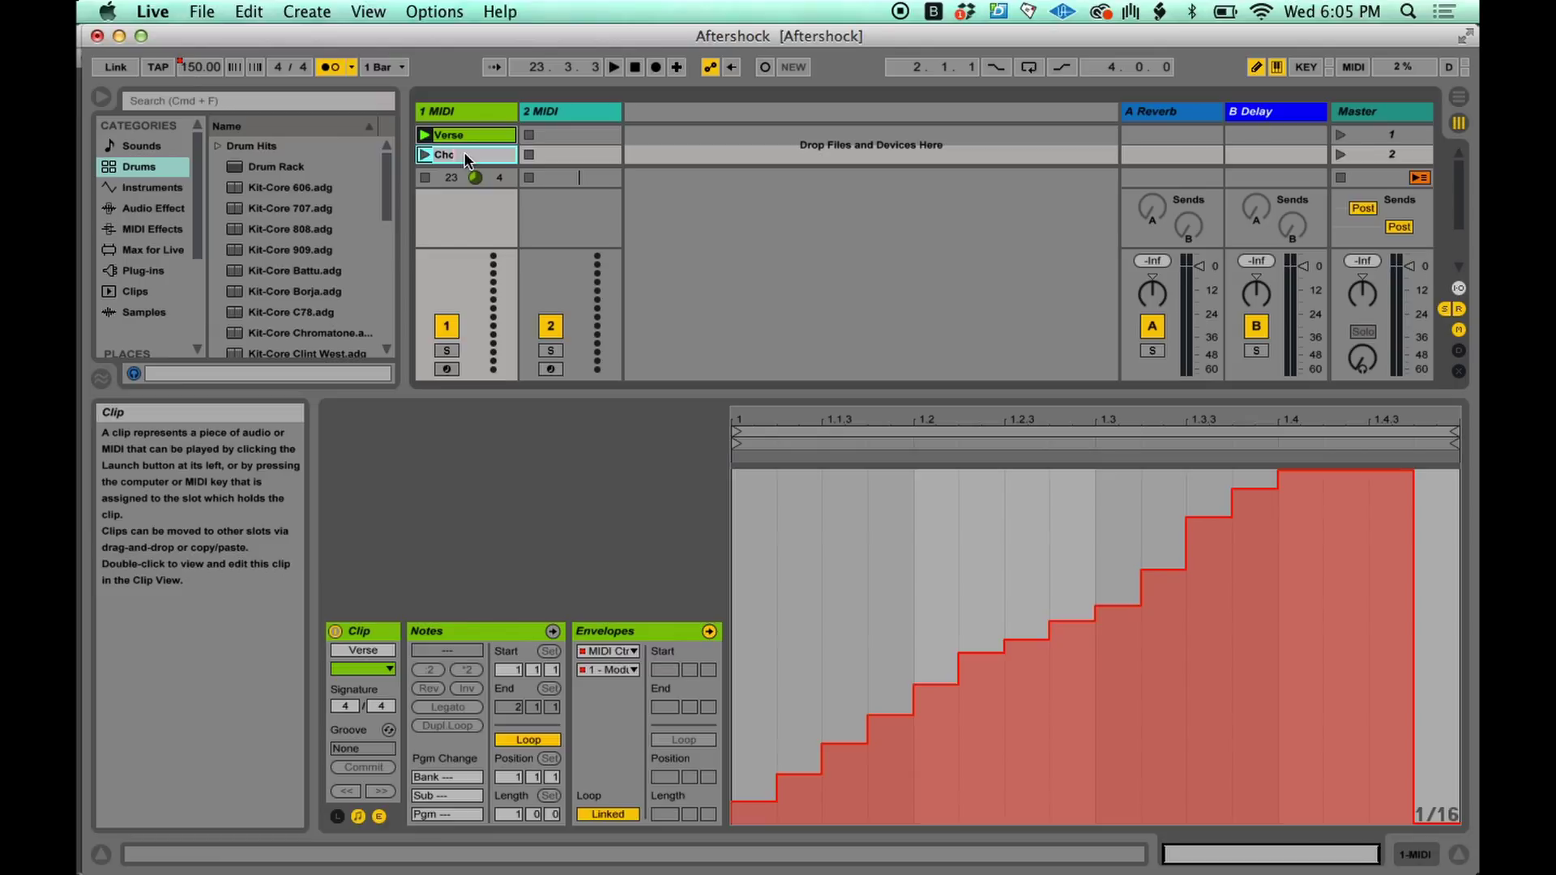
type("horus")
key("Return")
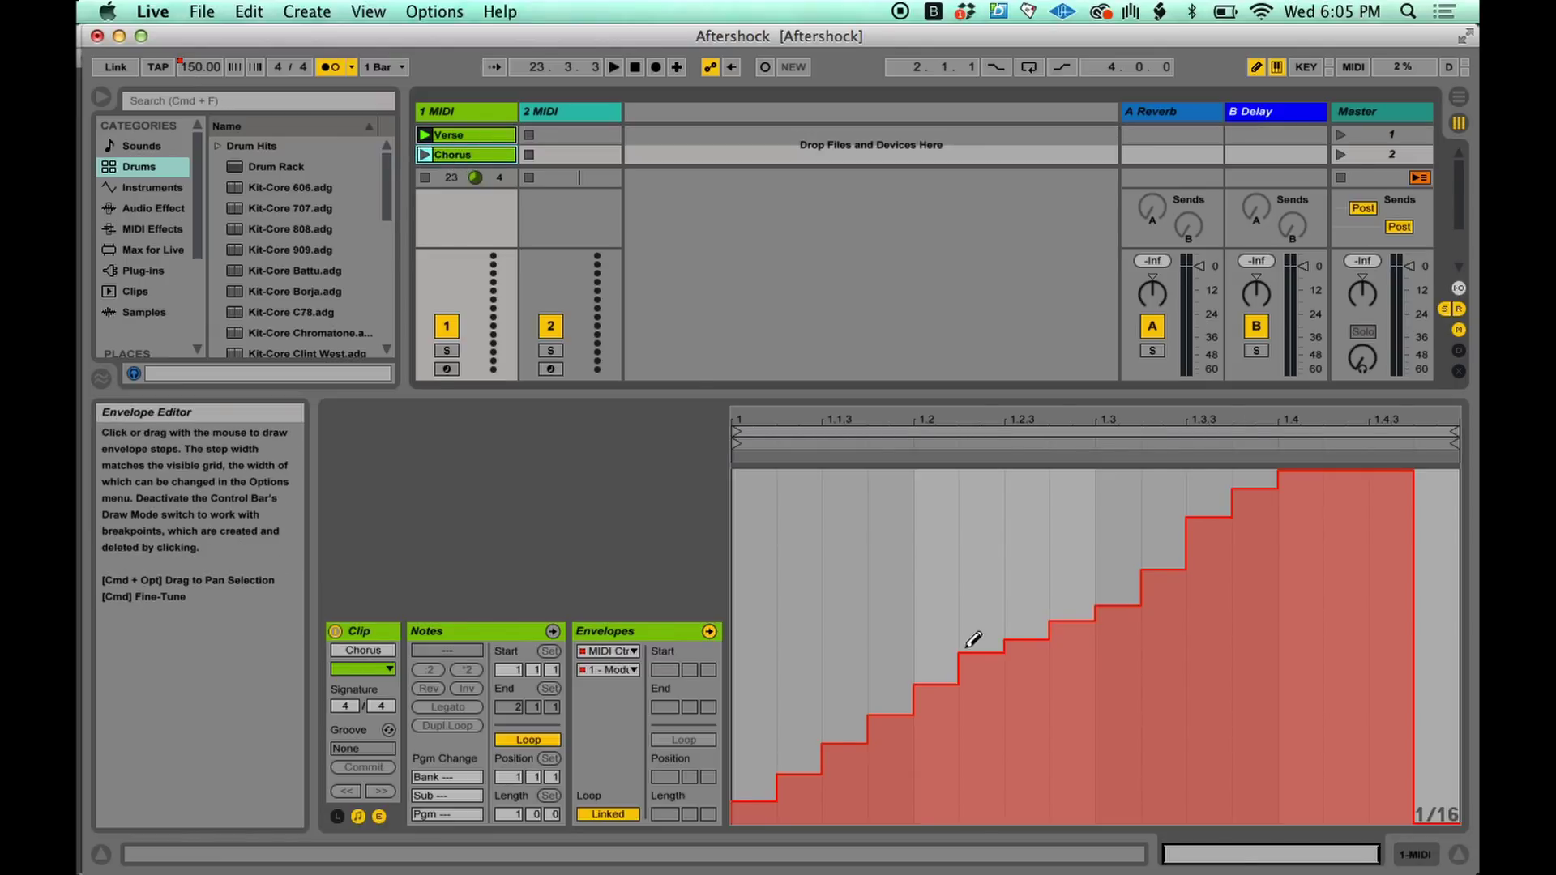
mouse_move(758, 523)
left_mouse_down()
mouse_move(907, 701)
mouse_move(1087, 784)
mouse_move(1149, 600)
mouse_move(1326, 531)
mouse_move(1459, 721)
left_mouse_up()
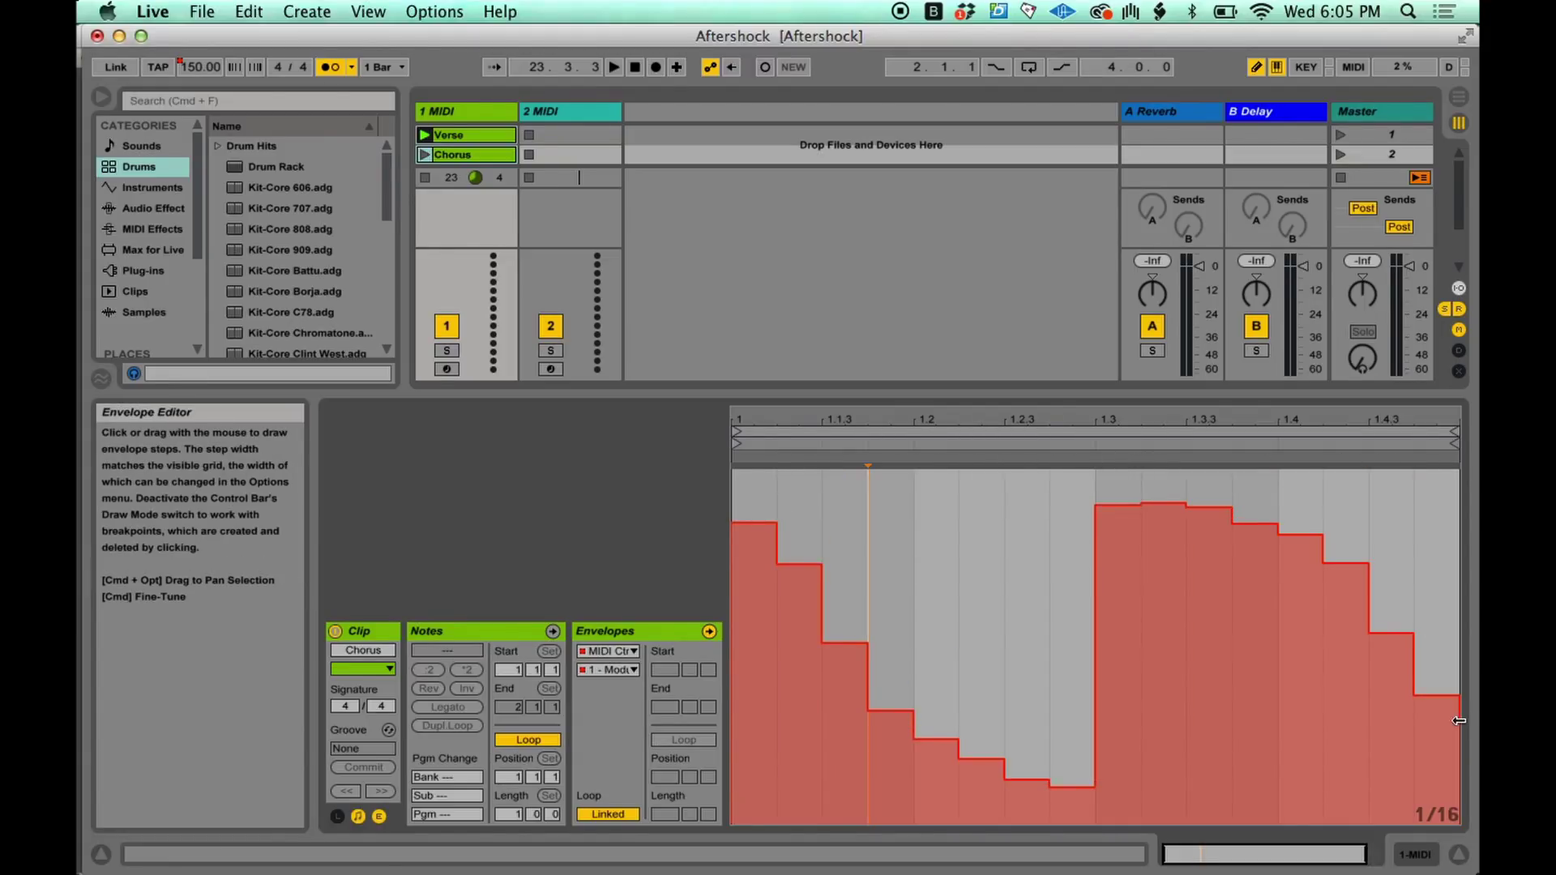
- Launch the Verse clip and the Chorus clip in turn, and switch to Neuro Desktop to watch the left channel's Drive knob
left_click(468, 133)
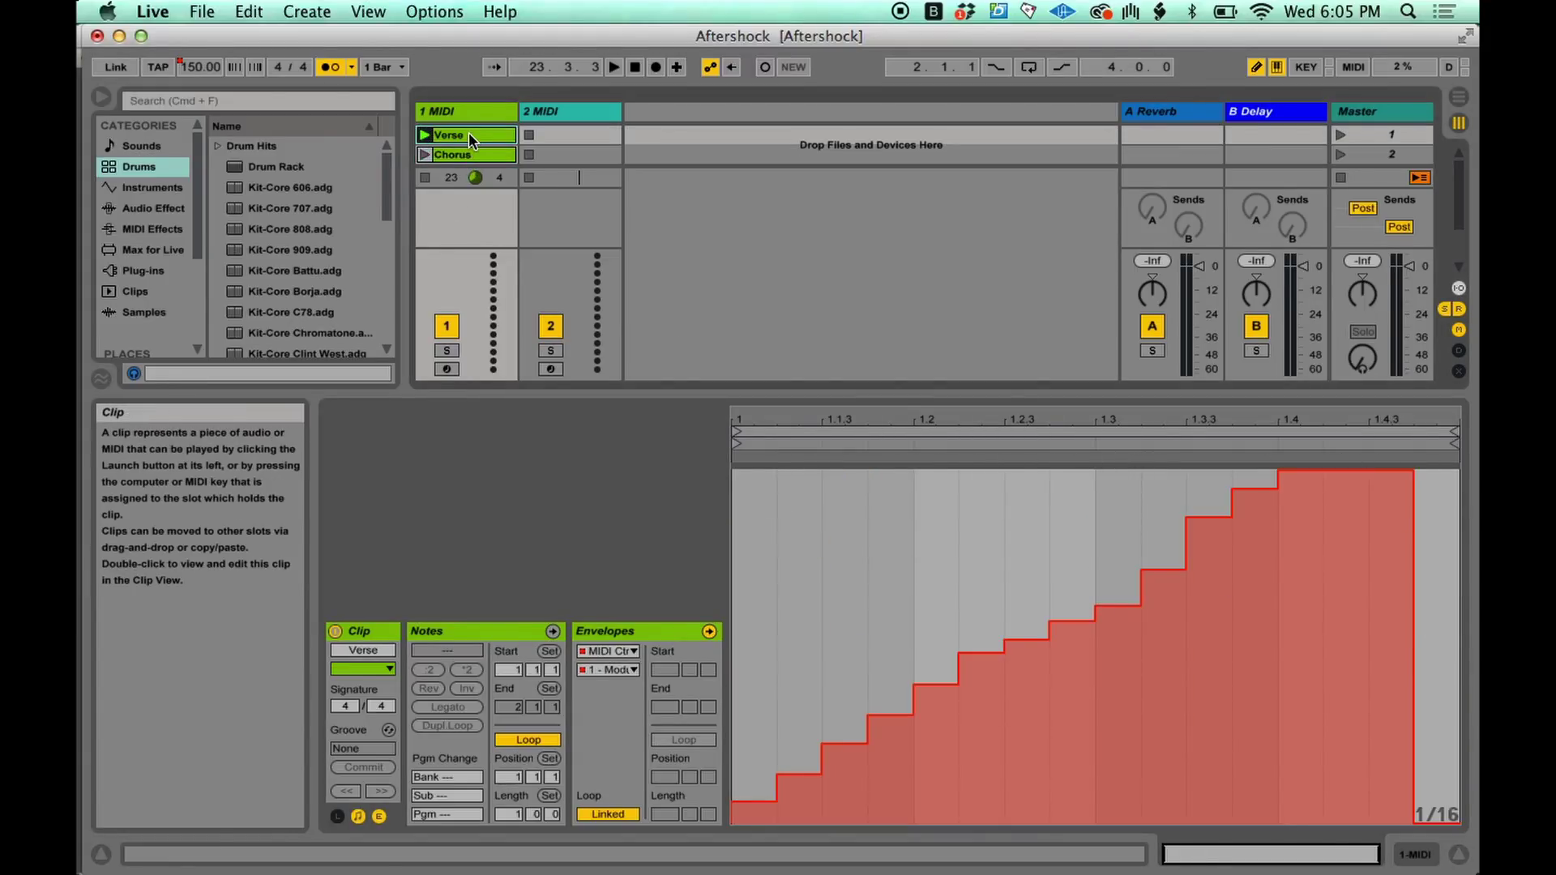
left_click(424, 134)
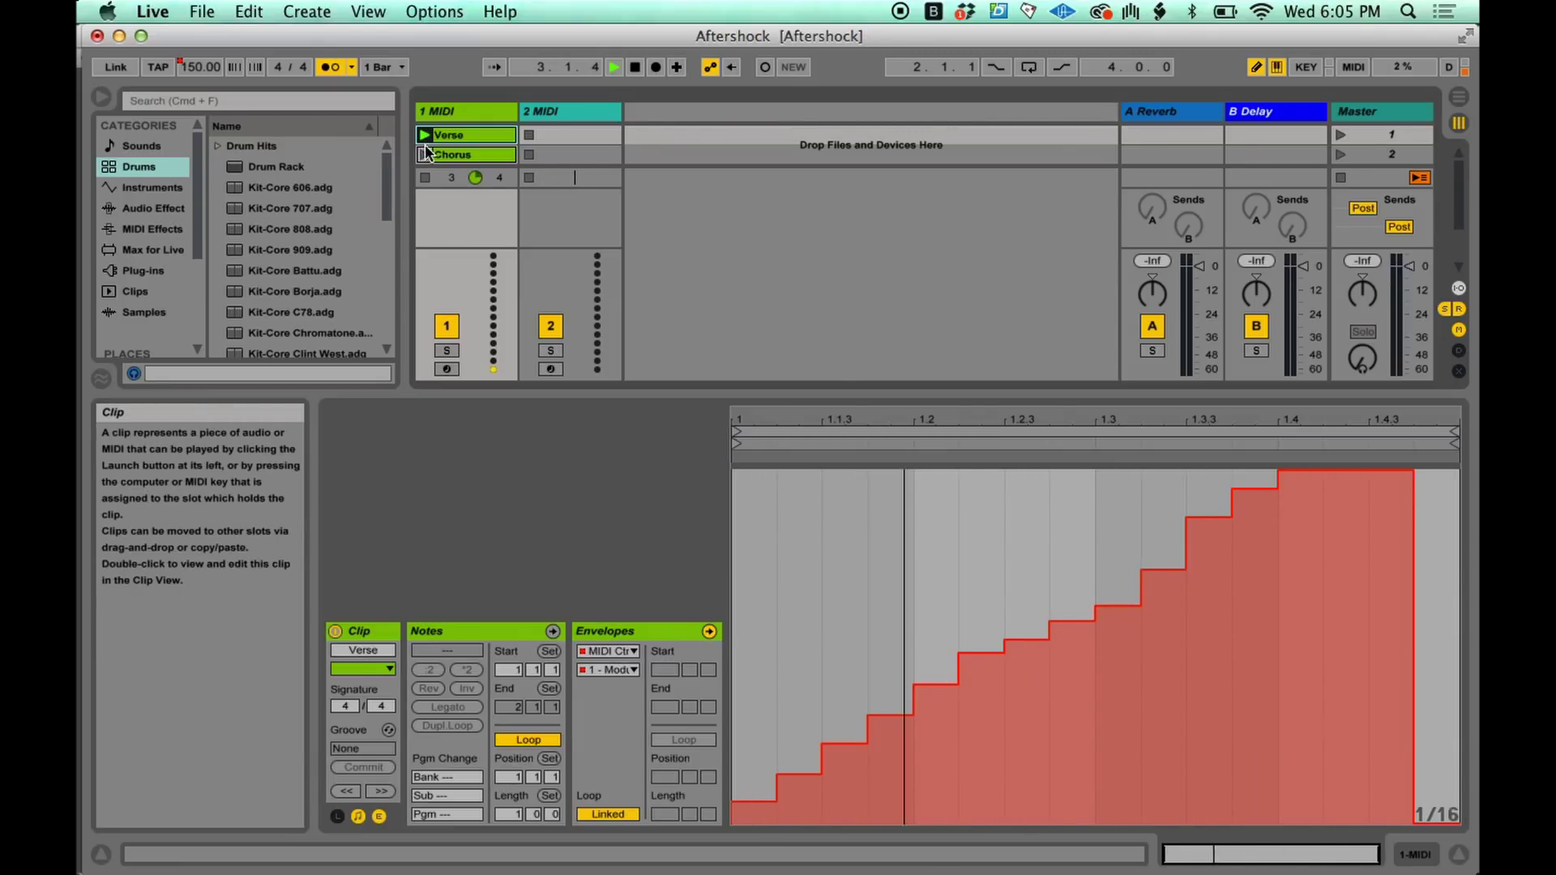
left_click(424, 154)
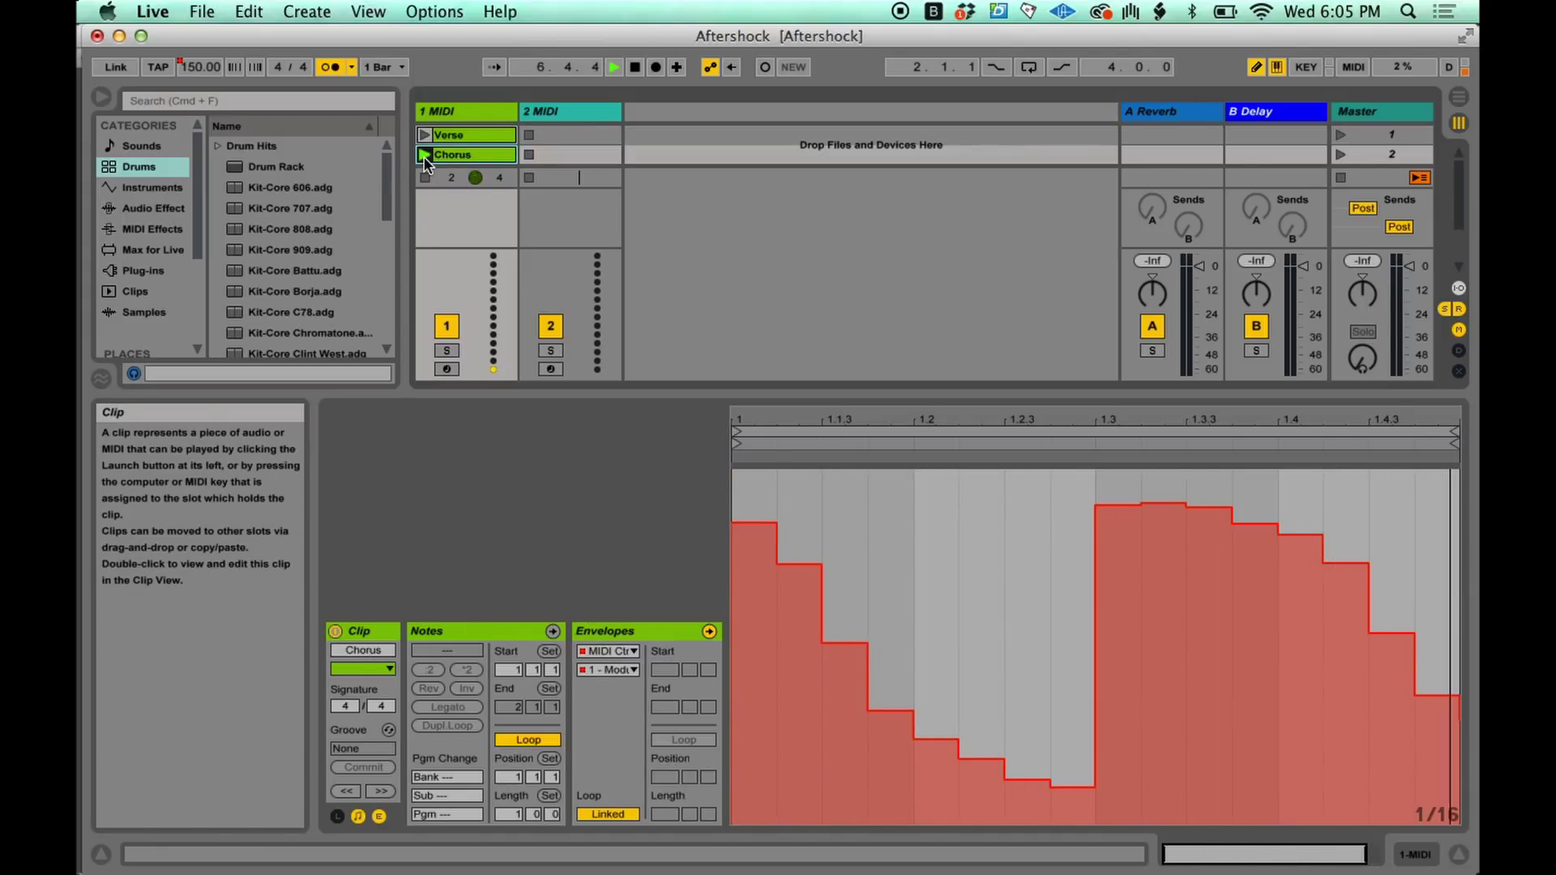
key("super+Tab")
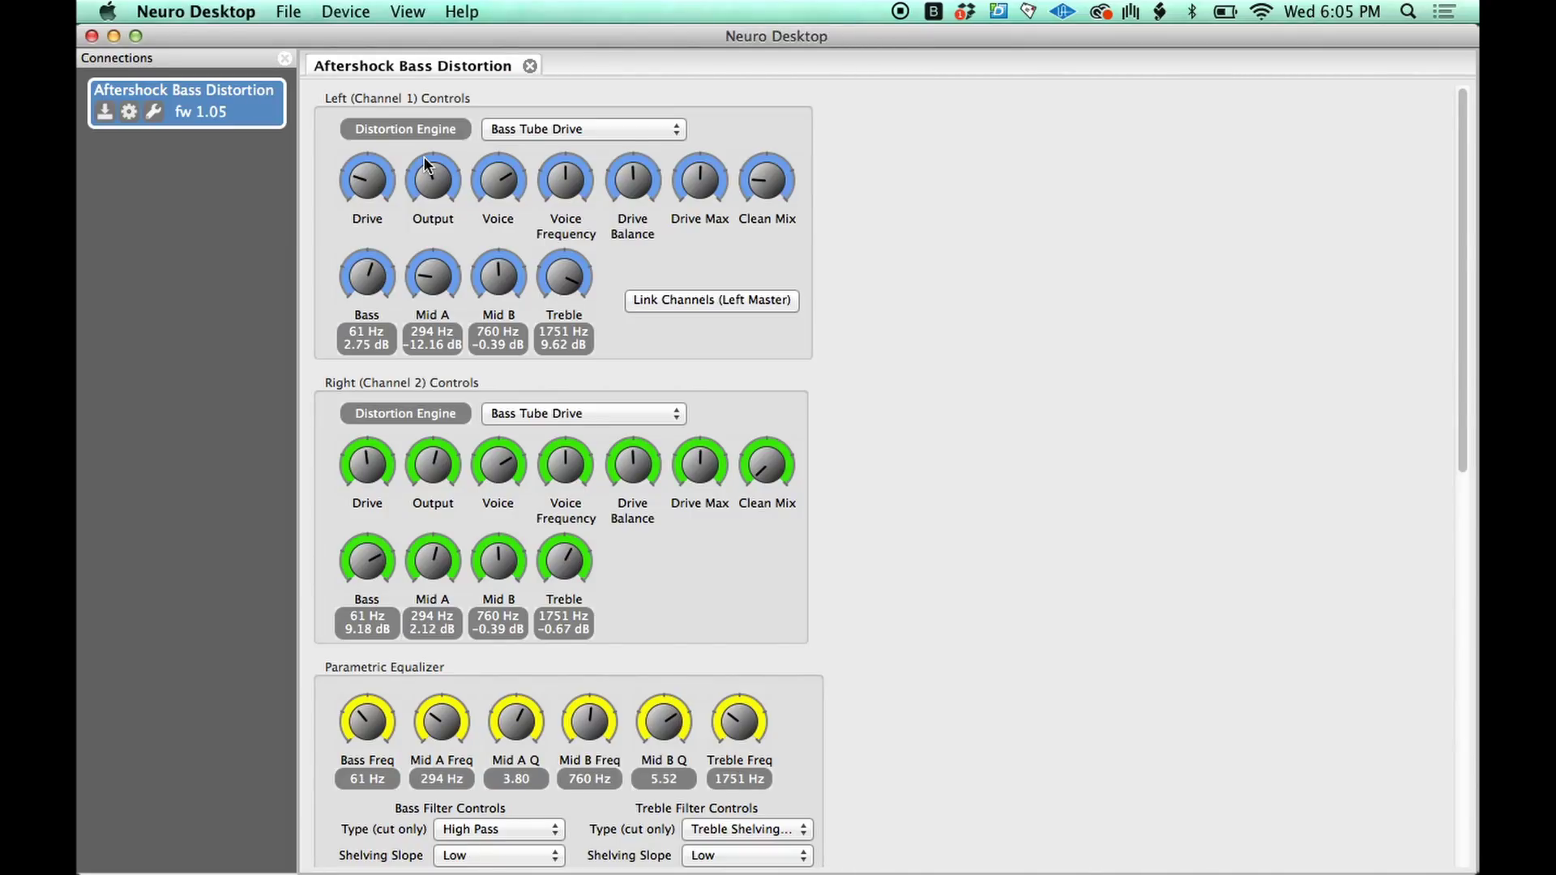